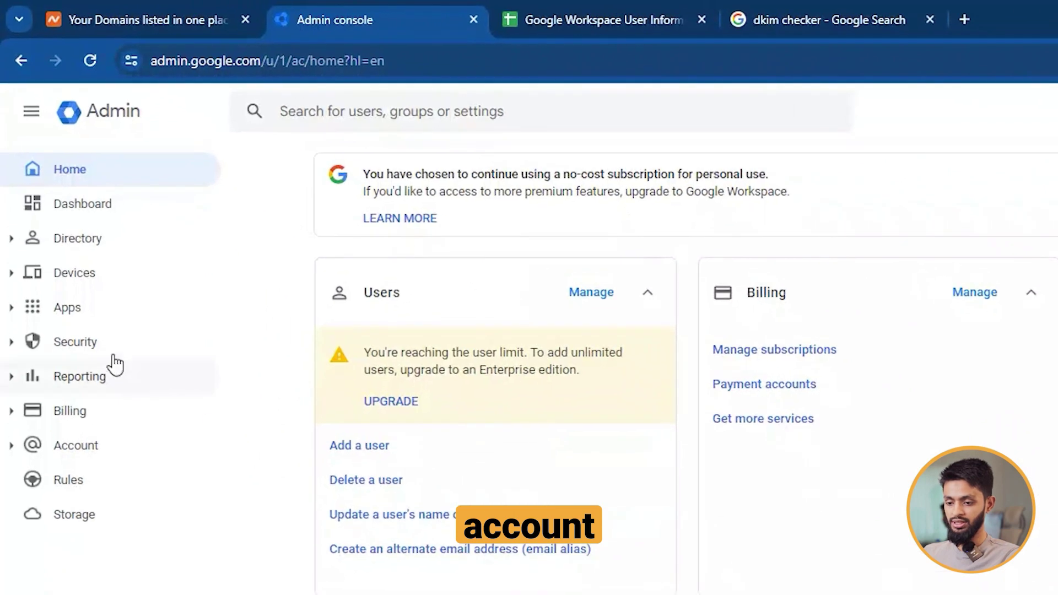
# Go to Apps > Google Workspace > Gmail and expand the Authenticate email section
pyautogui.click(20, 315)
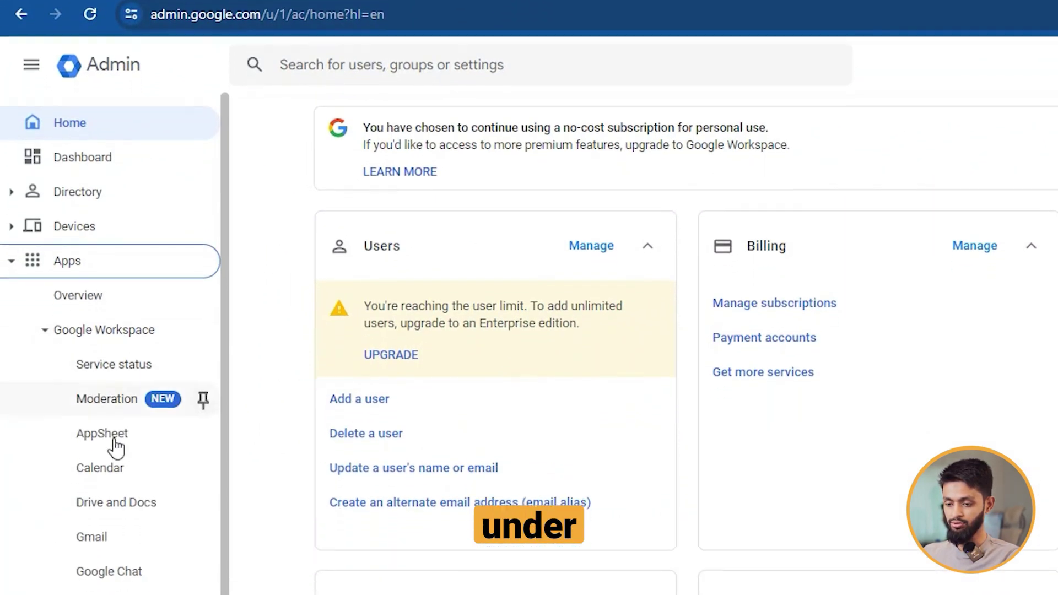
pyautogui.click(97, 450)
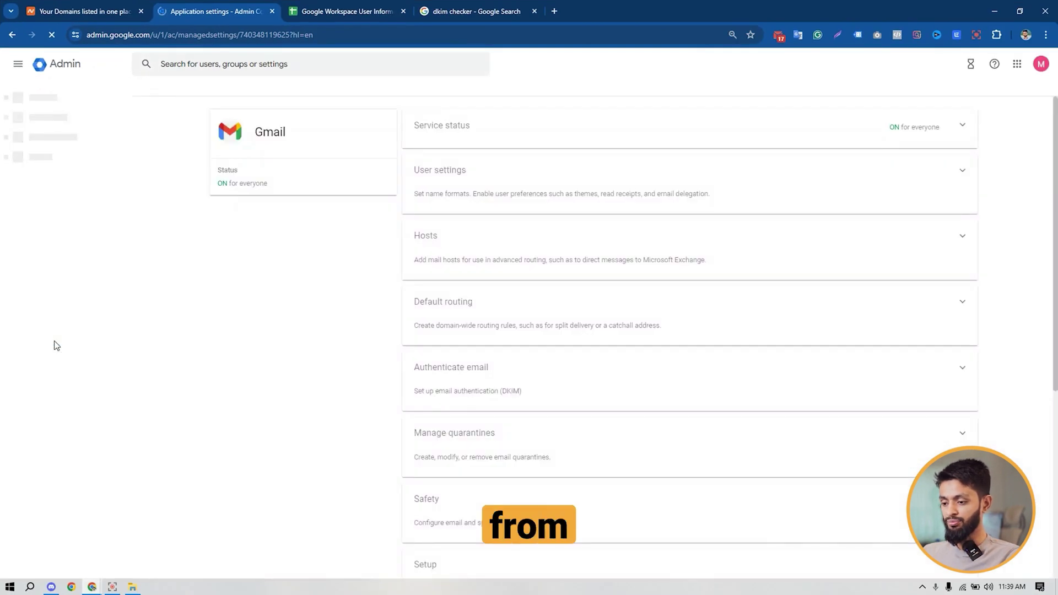
pyautogui.click(461, 369)
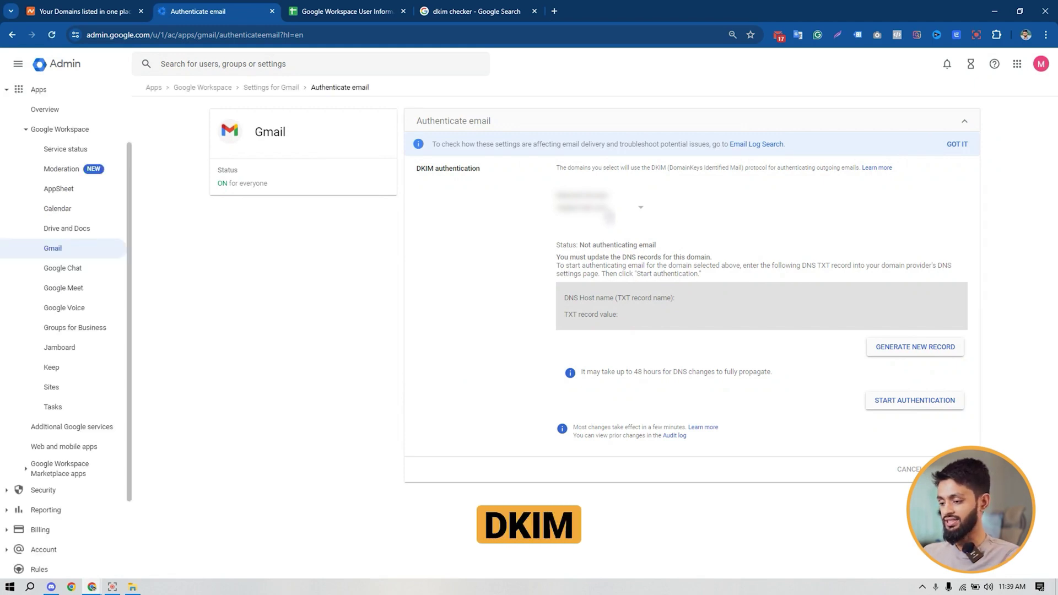
# Generate a 2048-bit DKIM record with prefix google for the domain and copy host google._domainkey
pyautogui.click(609, 215)
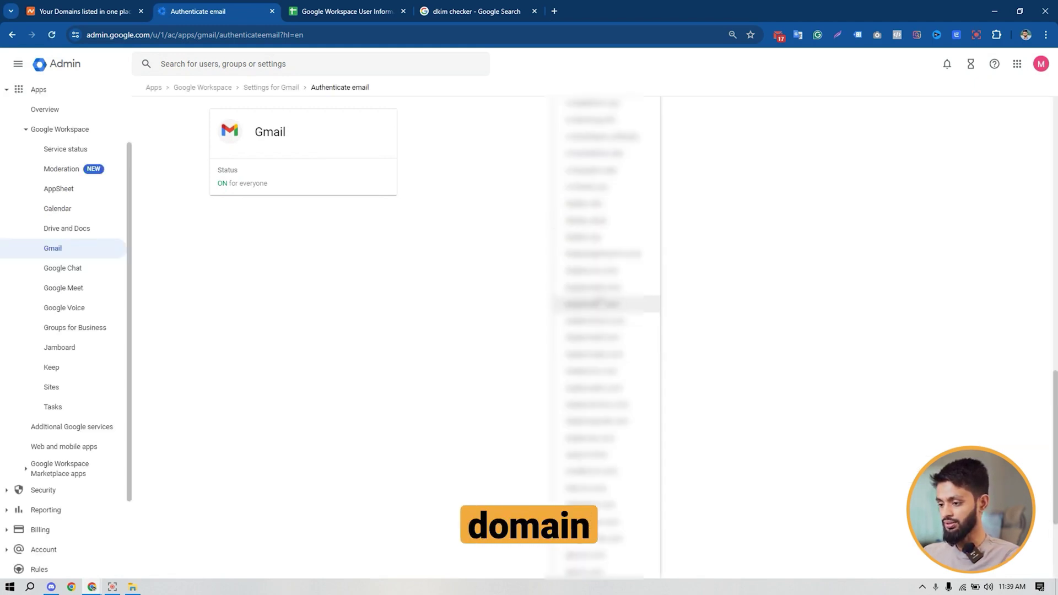
pyautogui.click(616, 138)
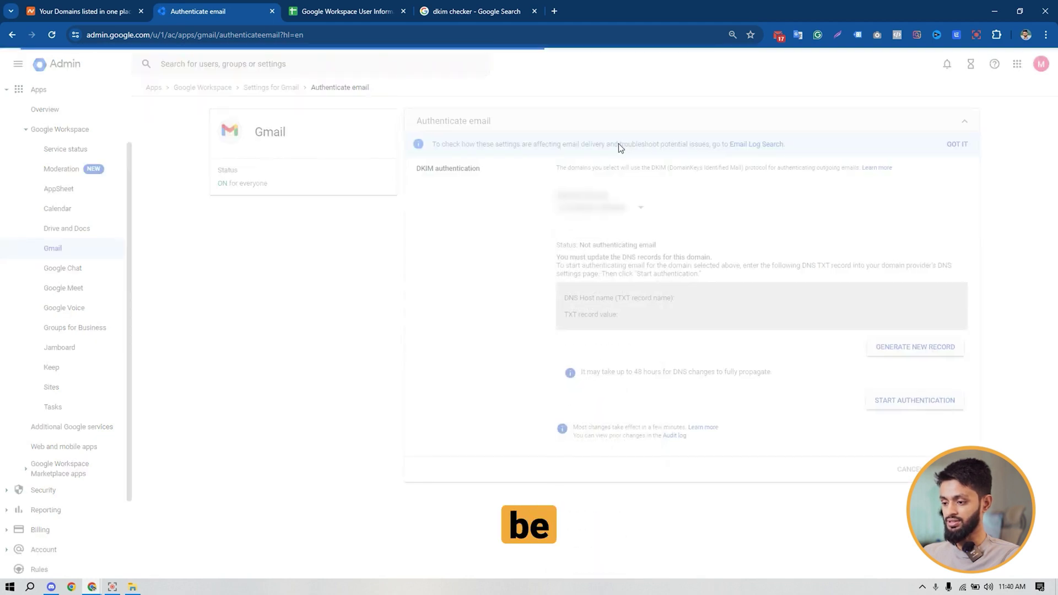
pyautogui.click(915, 348)
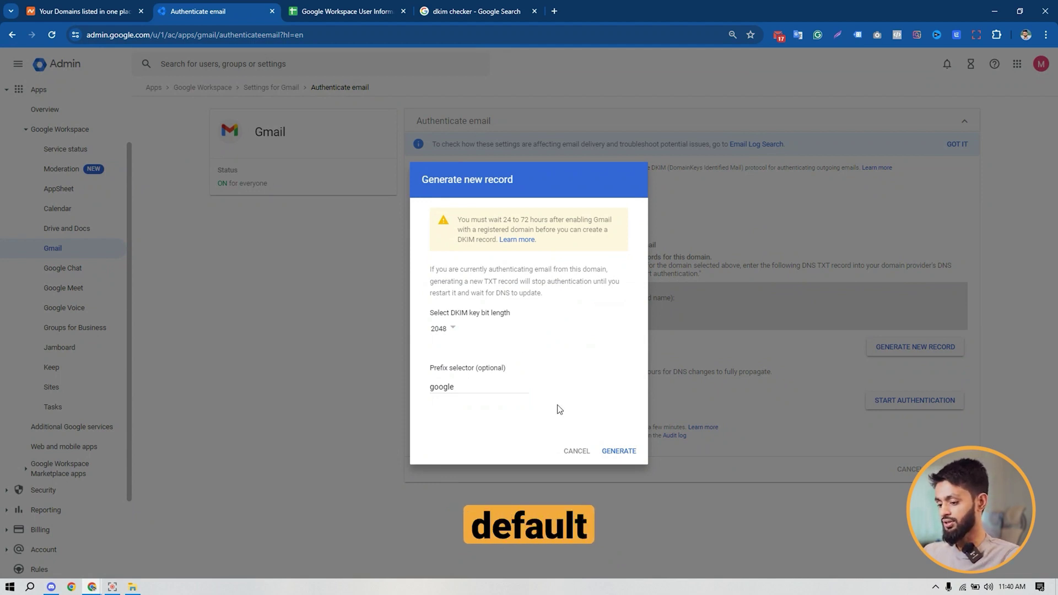
pyautogui.click(619, 450)
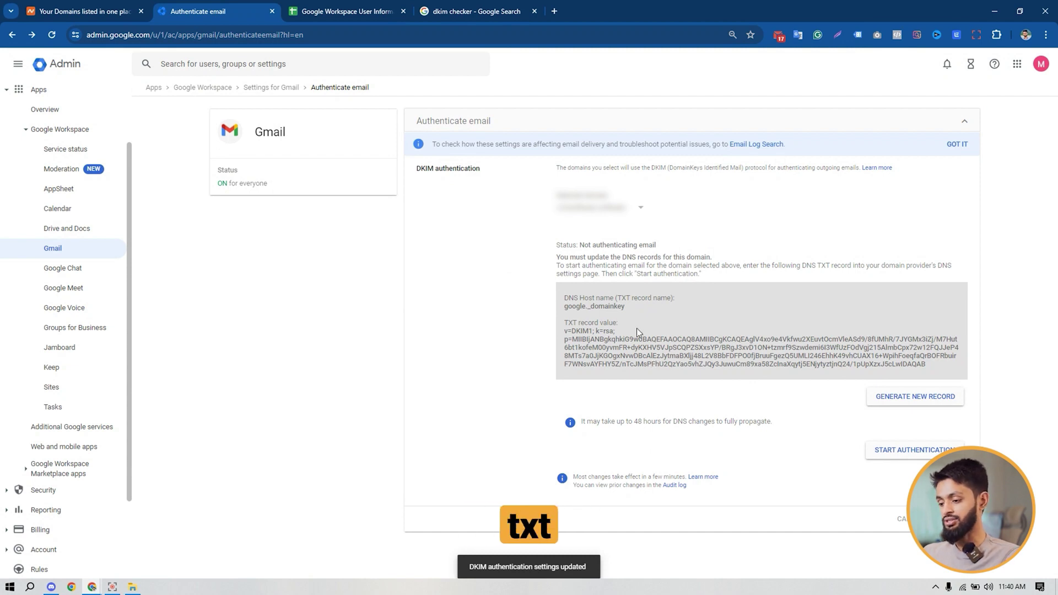
pyautogui.moveTo(629, 306); pyautogui.dragTo(581, 312)
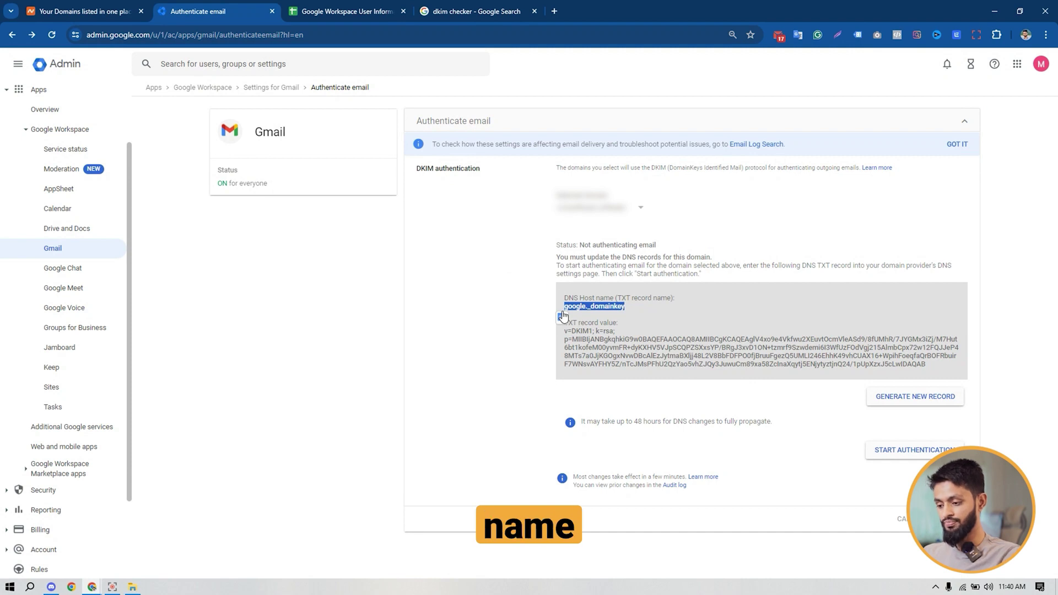
# In Namecheap, open the domain's Advanced DNS host records via Manage
pyautogui.click(94, 5)
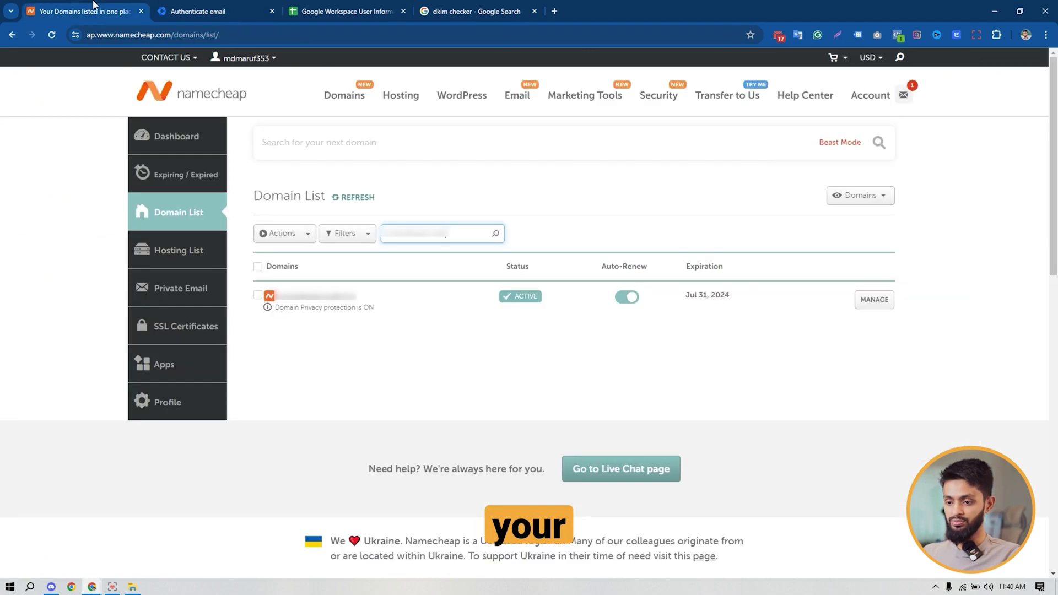
pyautogui.click(877, 300)
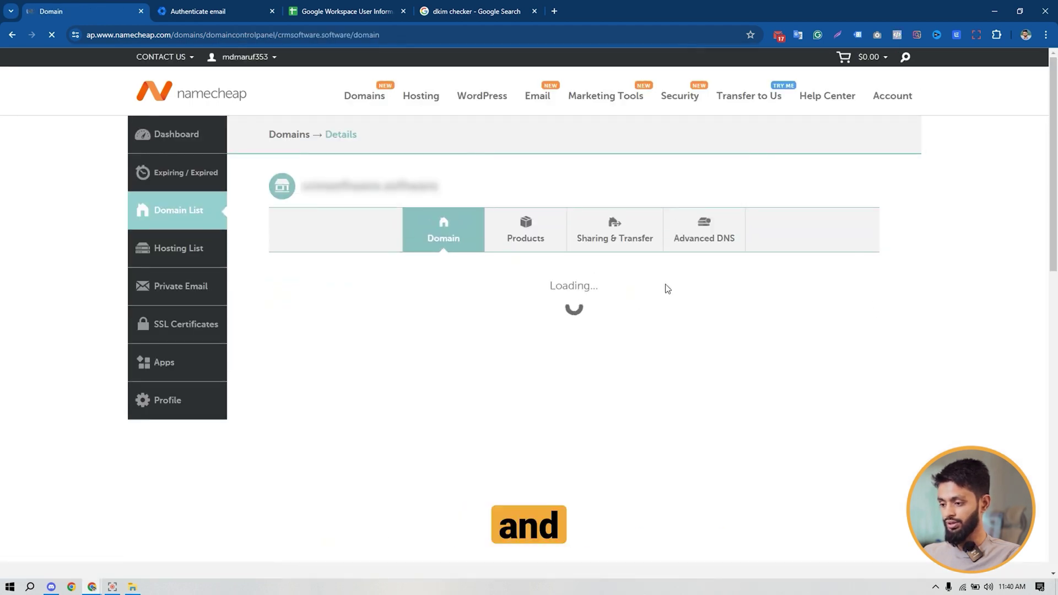
pyautogui.click(702, 238)
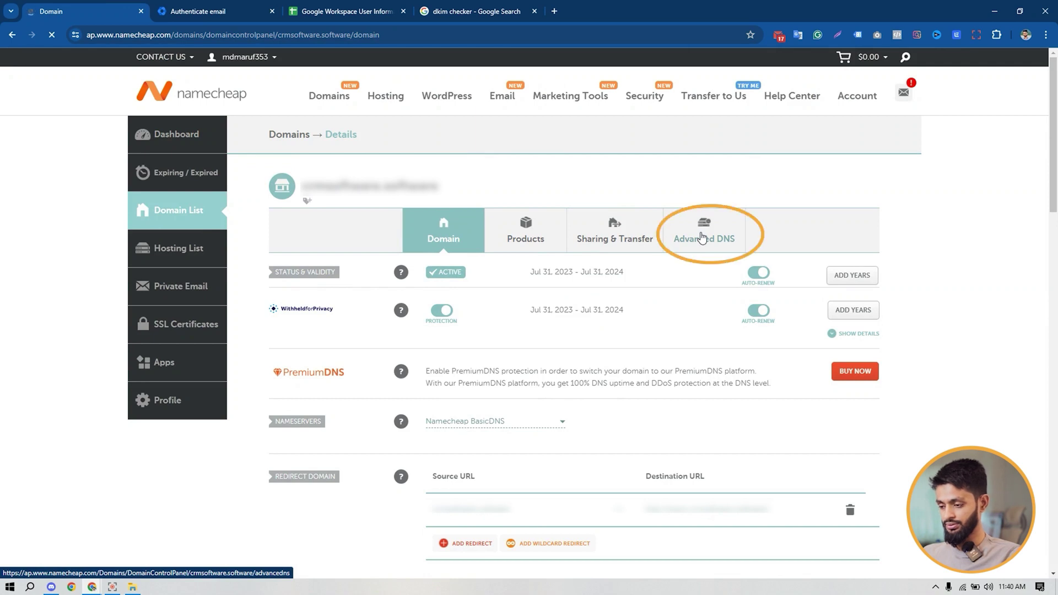
pyautogui.scroll(-2, 366, 343)
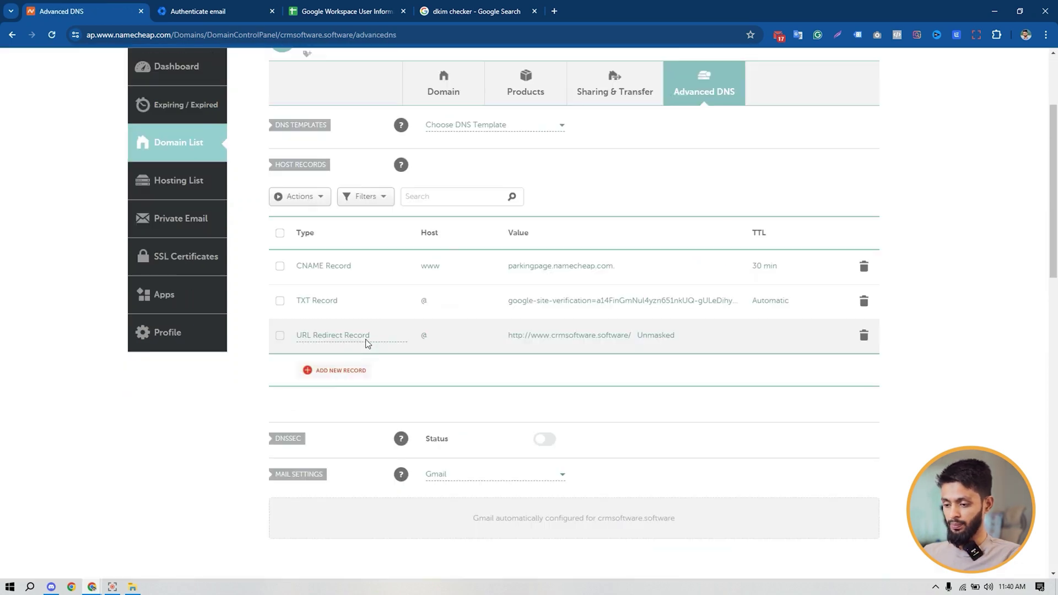
# Add a new TXT host record with host google._domainkey
pyautogui.click(348, 374)
pyautogui.scroll(-3, 346, 375)
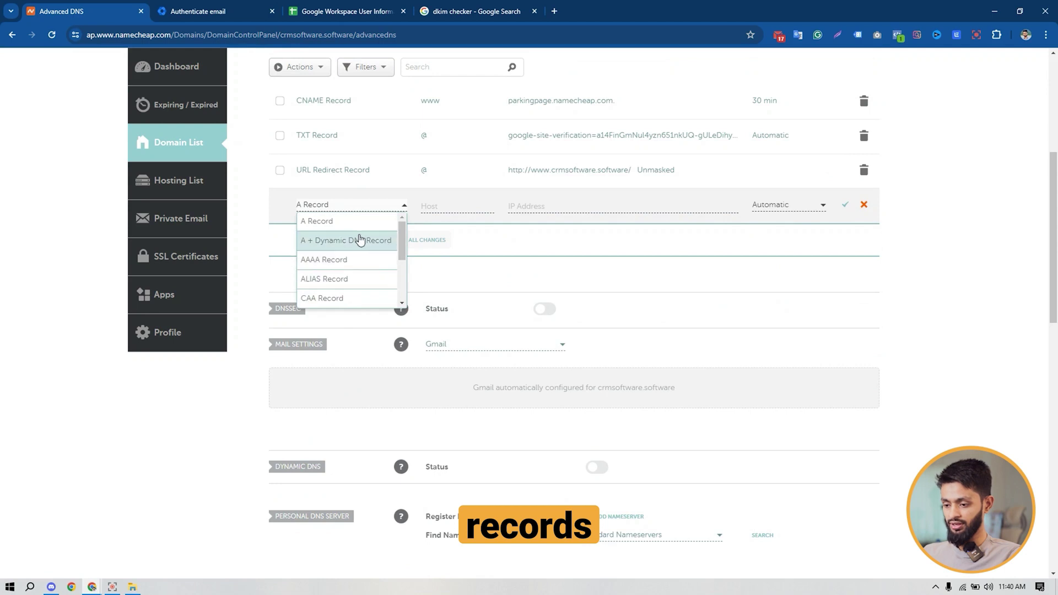
pyautogui.scroll(-1, 356, 274)
pyautogui.scroll(-3, 357, 276)
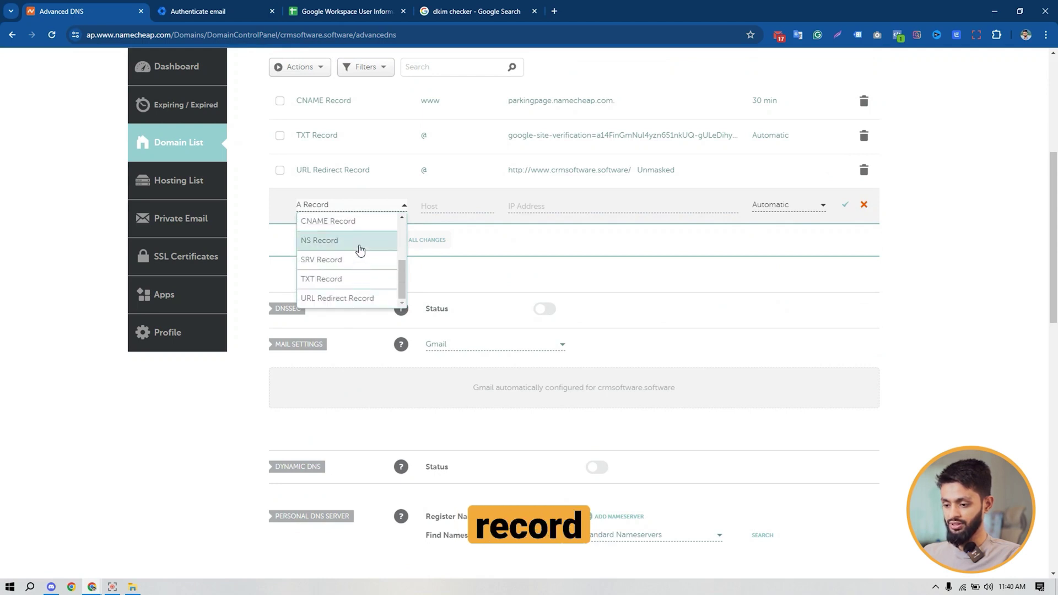
pyautogui.click(348, 279)
pyautogui.click(438, 207)
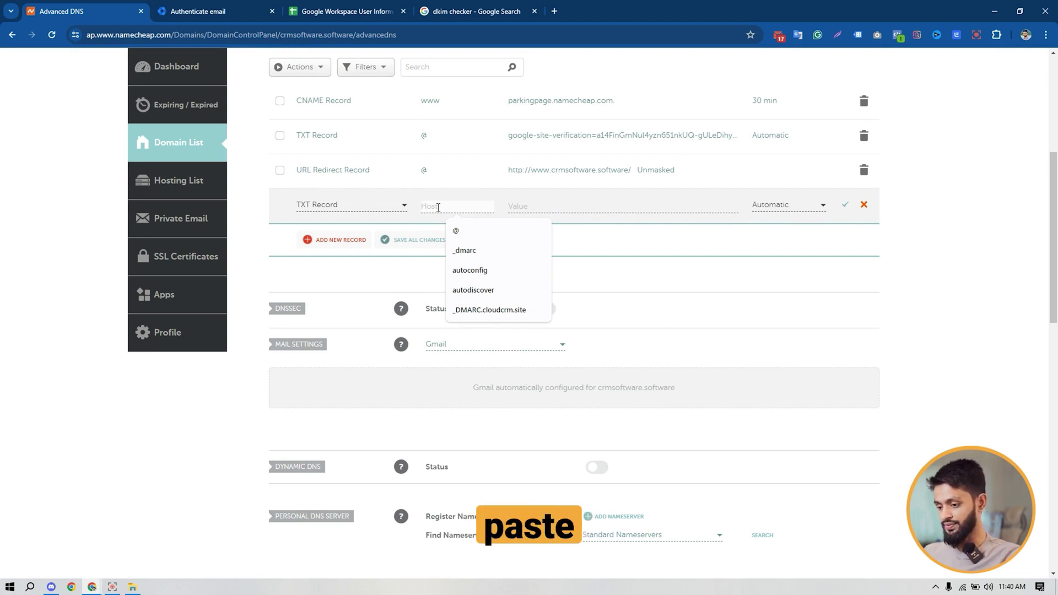
pyautogui.write('google._domainkey')
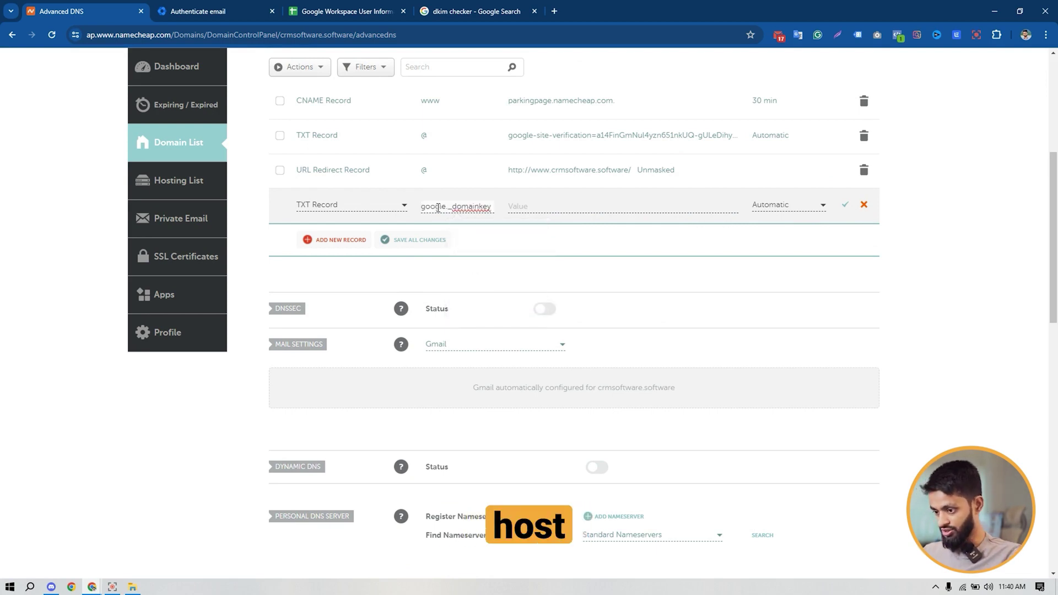
# Copy the DKIM TXT value from Google Admin into the record's Value and save all changes
pyautogui.click(519, 211)
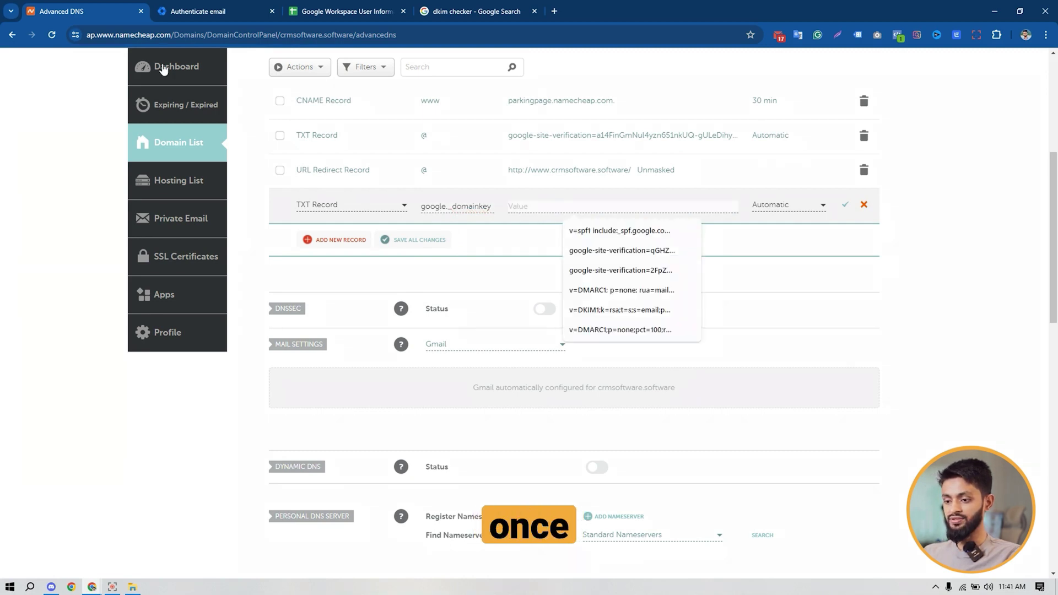
pyautogui.click(233, 10)
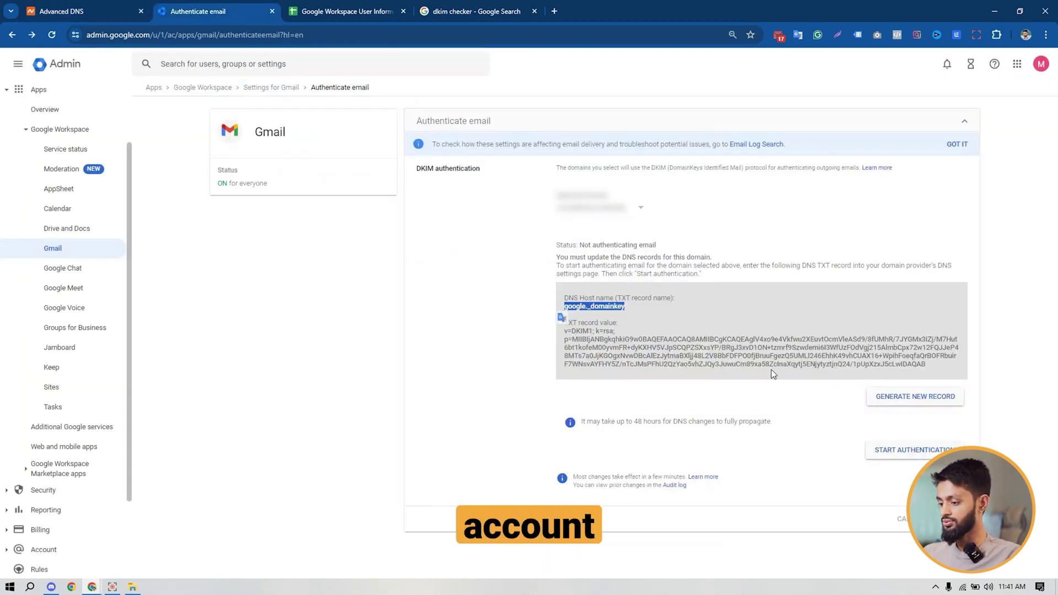
pyautogui.moveTo(932, 365); pyautogui.dragTo(607, 331)
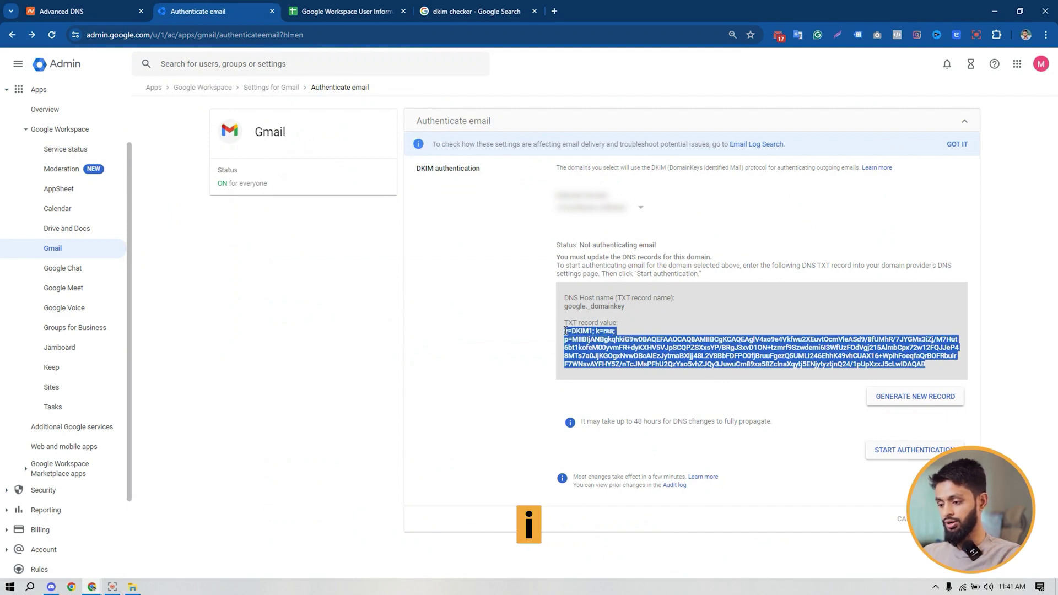
pyautogui.click(73, 7)
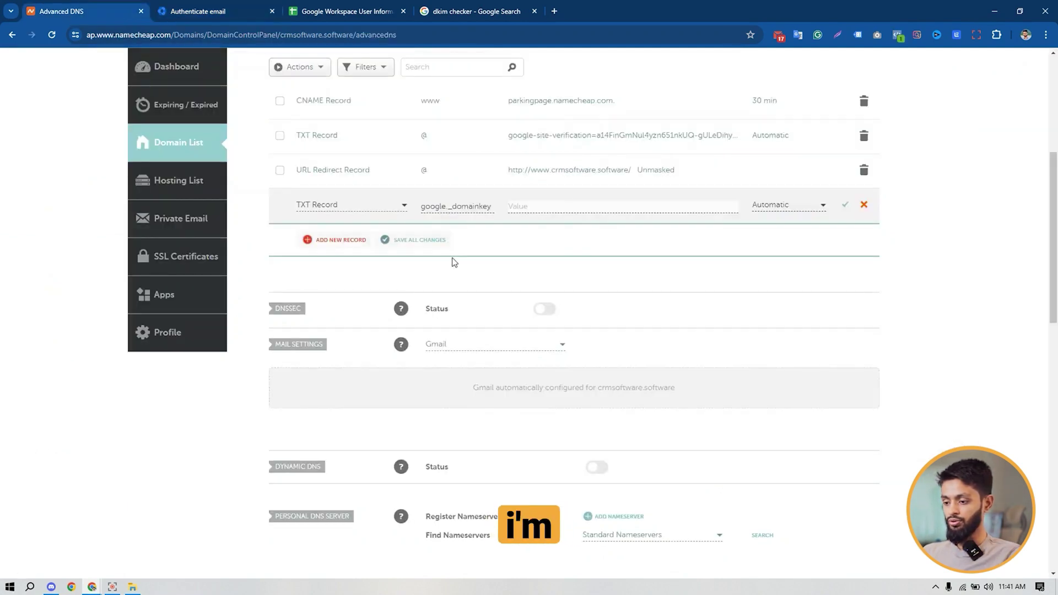
pyautogui.click(551, 210)
pyautogui.hotkey('ctrl', 'v')
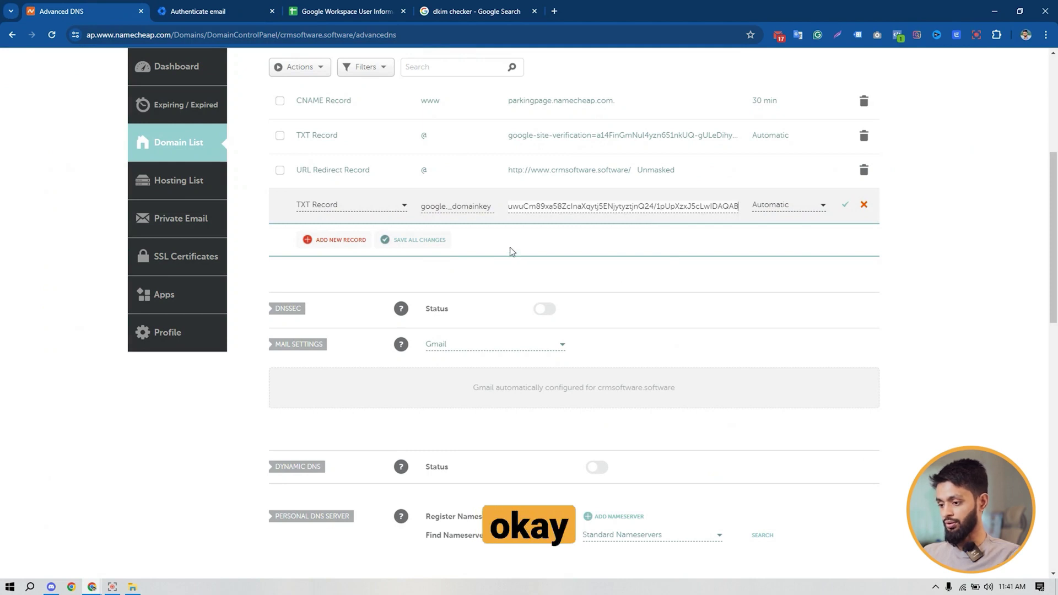
pyautogui.click(441, 241)
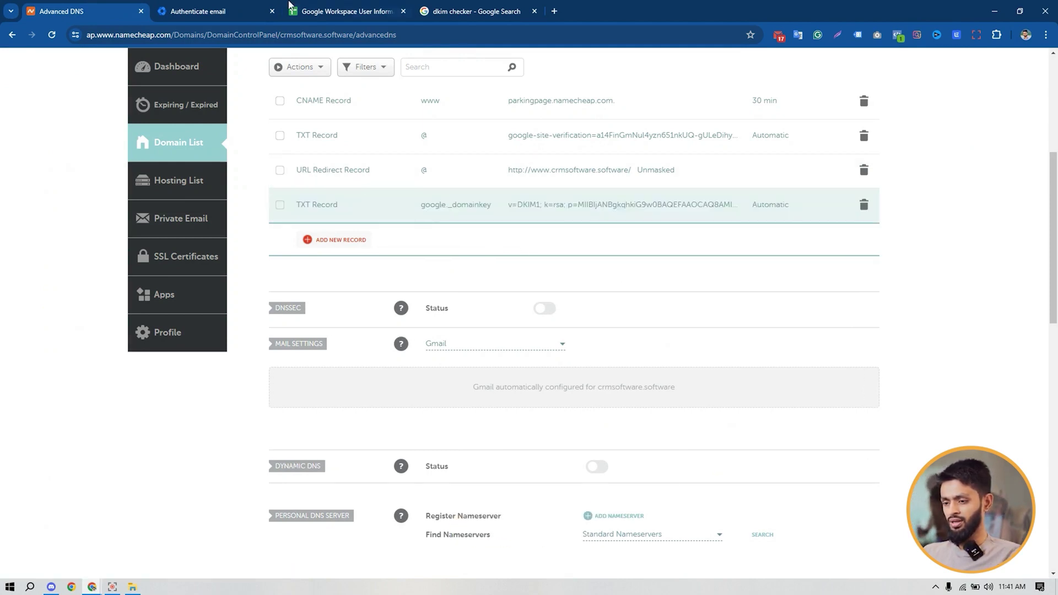
# Start DKIM authentication in Google Admin, which reports the email authentication is not verified yet
pyautogui.click(245, 6)
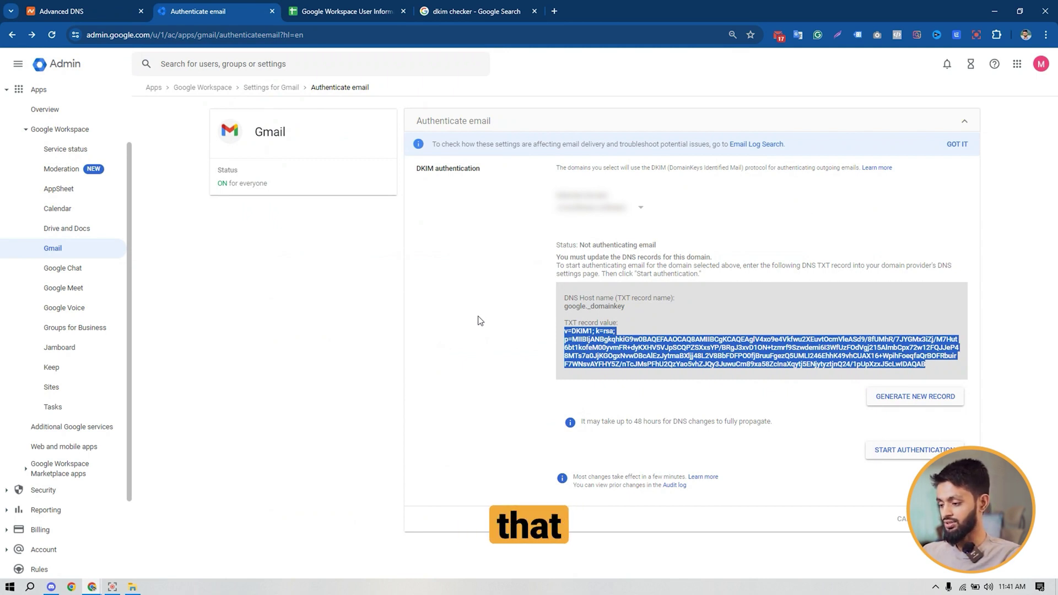
pyautogui.click(840, 430)
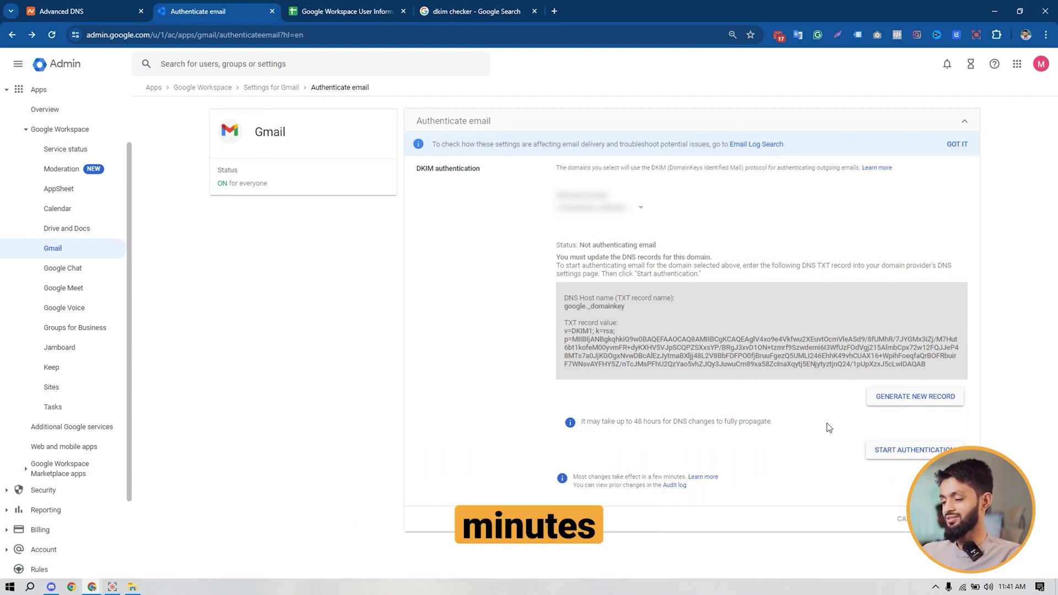
pyautogui.click(914, 453)
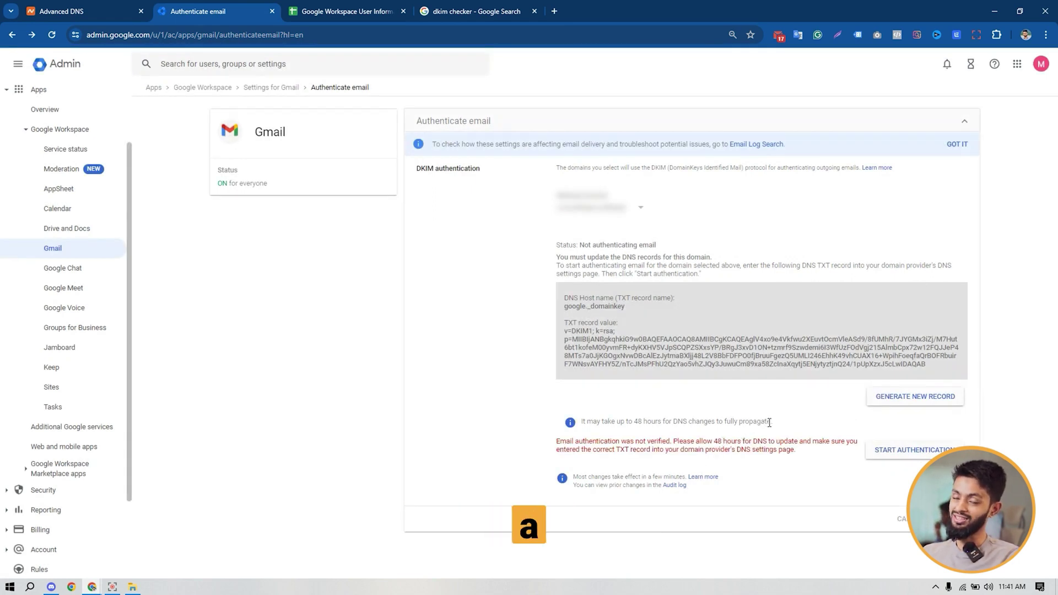
# Retry Start Authentication for the domain's DKIM
pyautogui.click(925, 449)
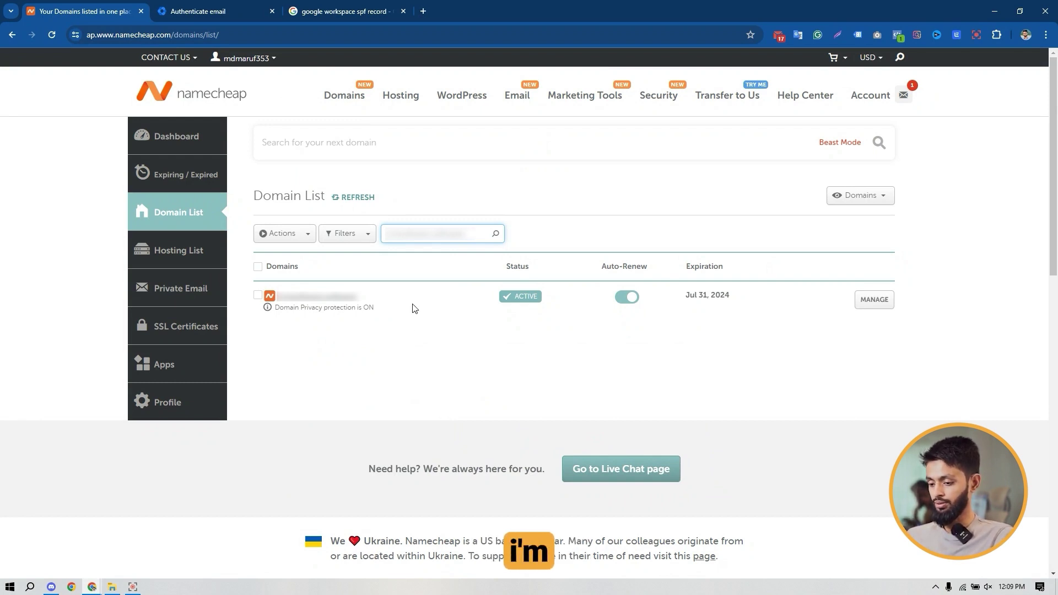
# Reopen the domain's Advanced DNS records to confirm the google._domainkey TXT record is listed
pyautogui.click(874, 303)
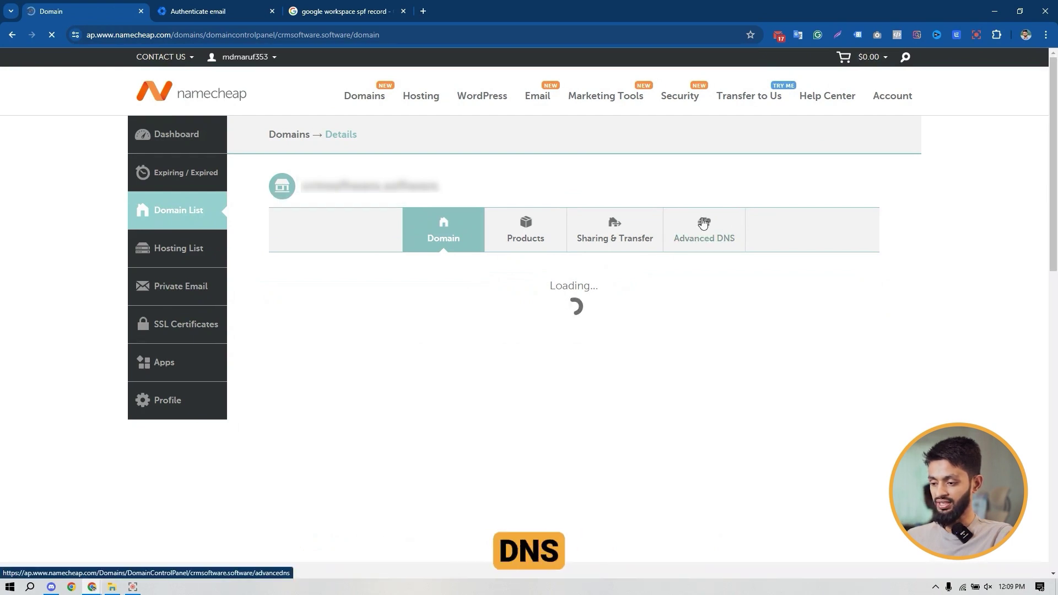
pyautogui.click(698, 243)
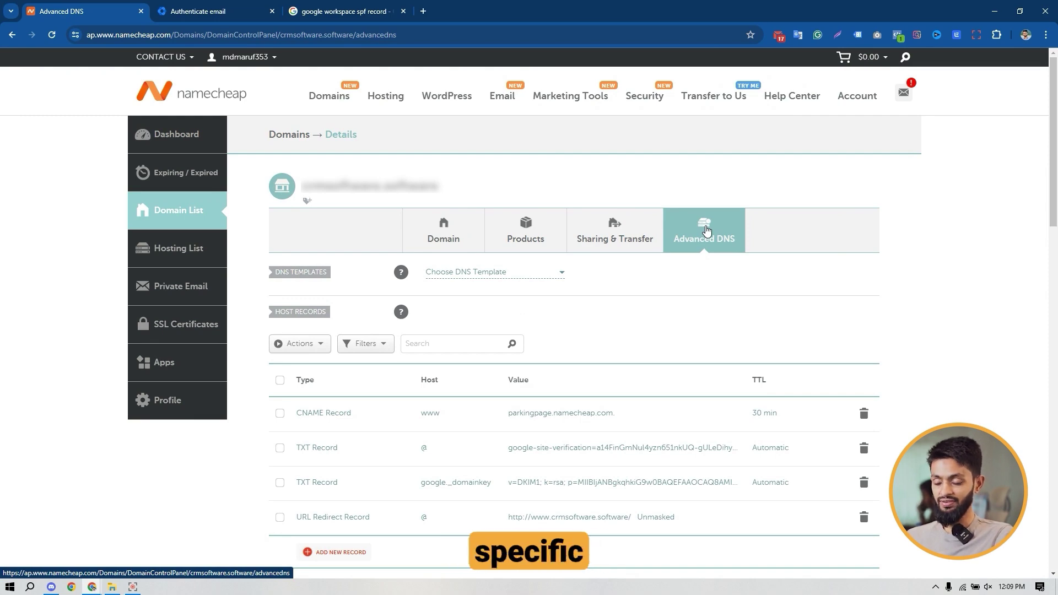
pyautogui.click(349, 6)
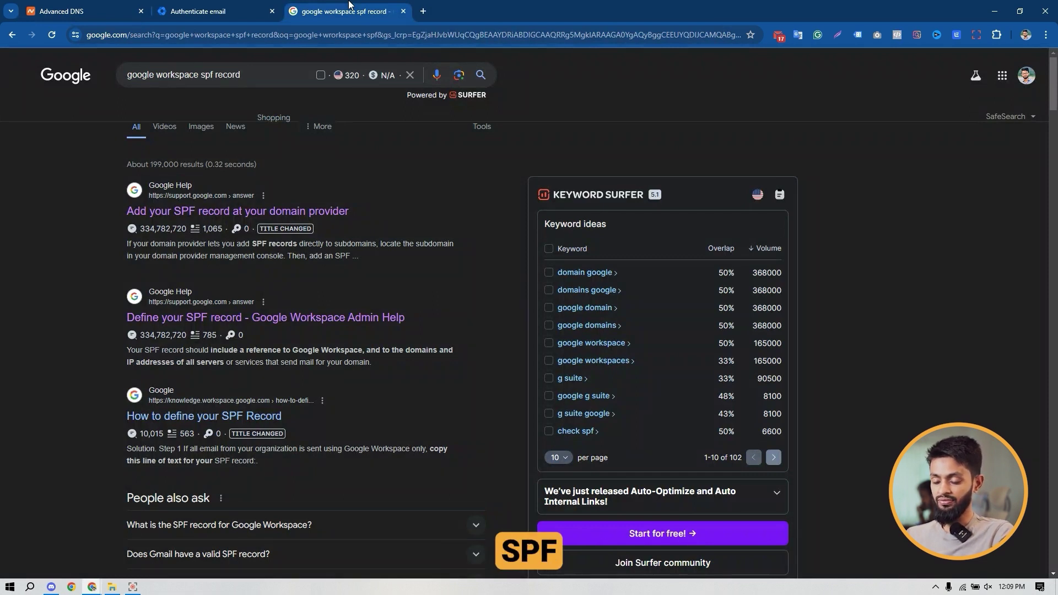
# Copy the SPF value v=spf1 include:_spf.google.com ~all from the 'Add your SPF record' help article
pyautogui.click(295, 211)
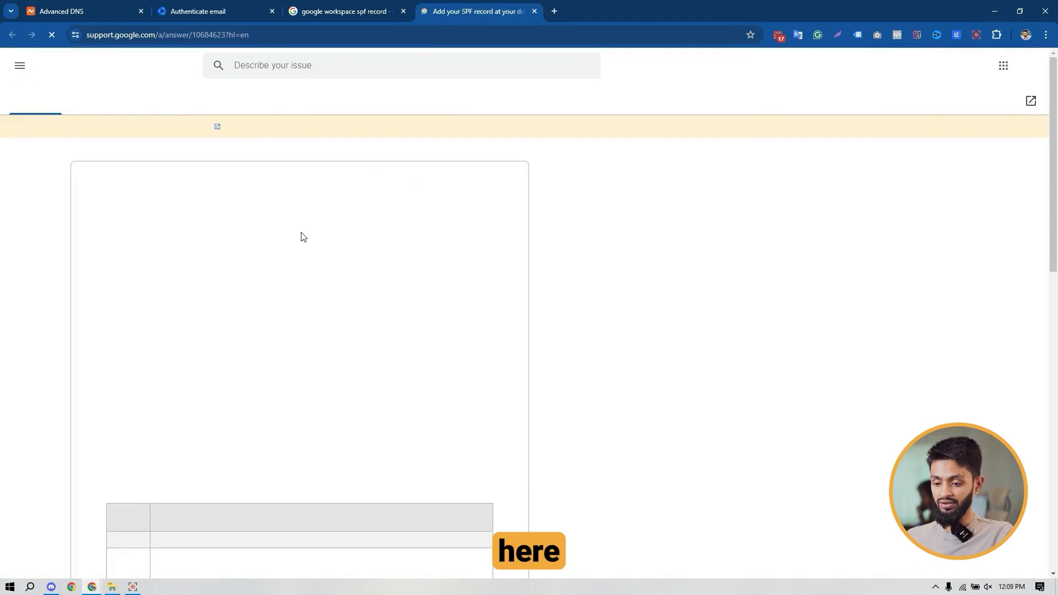
pyautogui.scroll(-2, 310, 232)
pyautogui.scroll(-2, 306, 297)
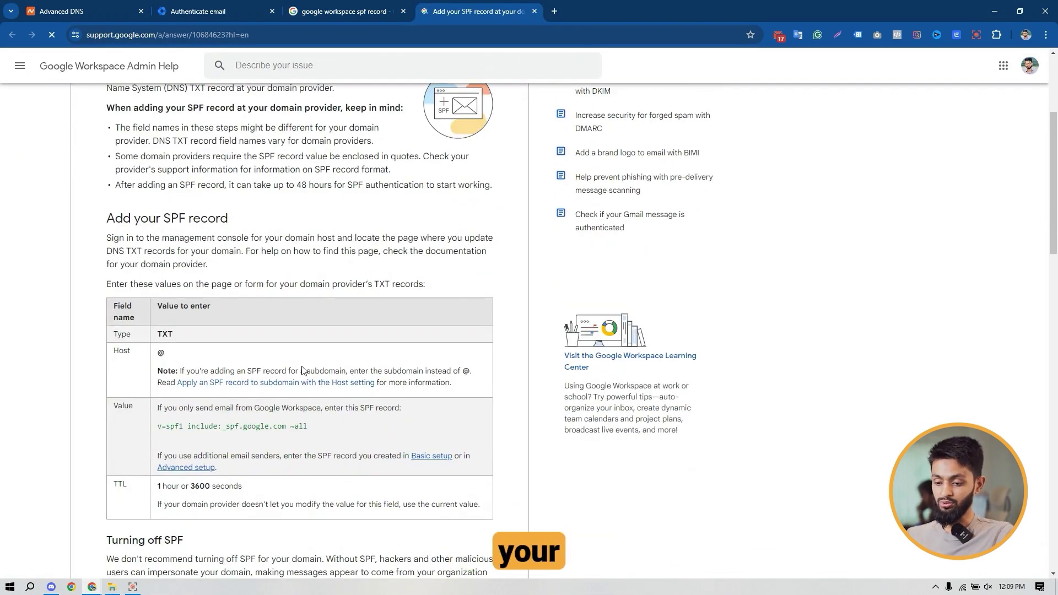
pyautogui.scroll(-1, 308, 430)
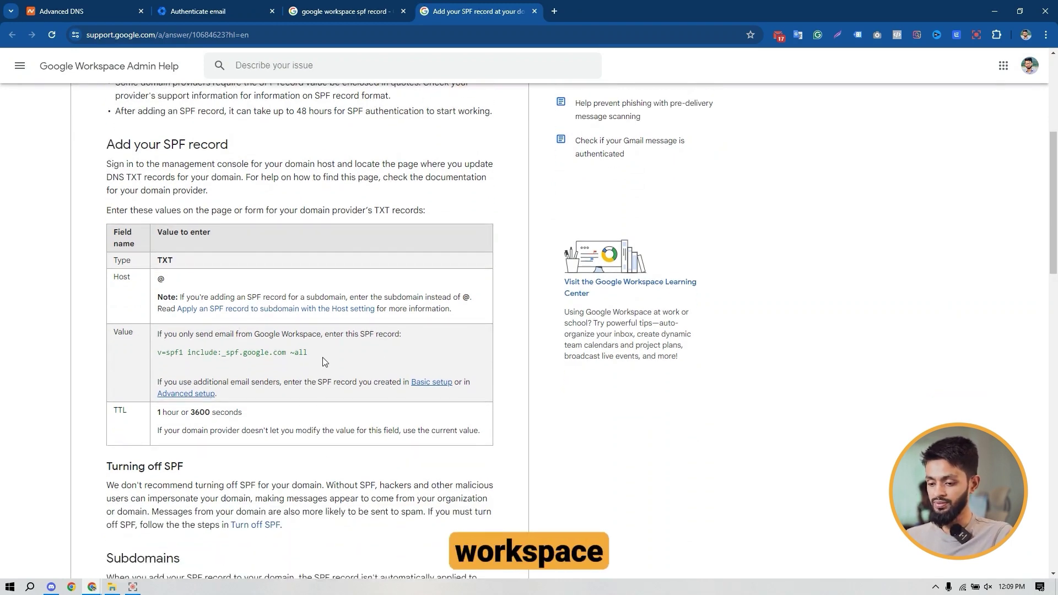
pyautogui.moveTo(317, 356); pyautogui.dragTo(214, 356)
pyautogui.moveTo(170, 356); pyautogui.dragTo(157, 359)
pyautogui.hotkey('ctrl', 'c')
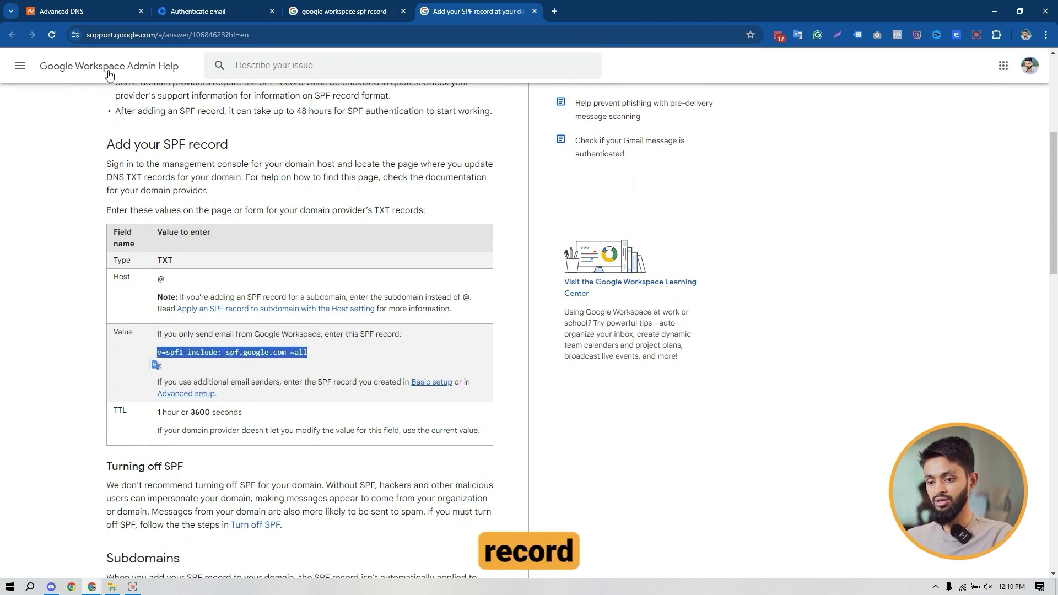
pyautogui.click(62, 8)
pyautogui.scroll(-3, 581, 342)
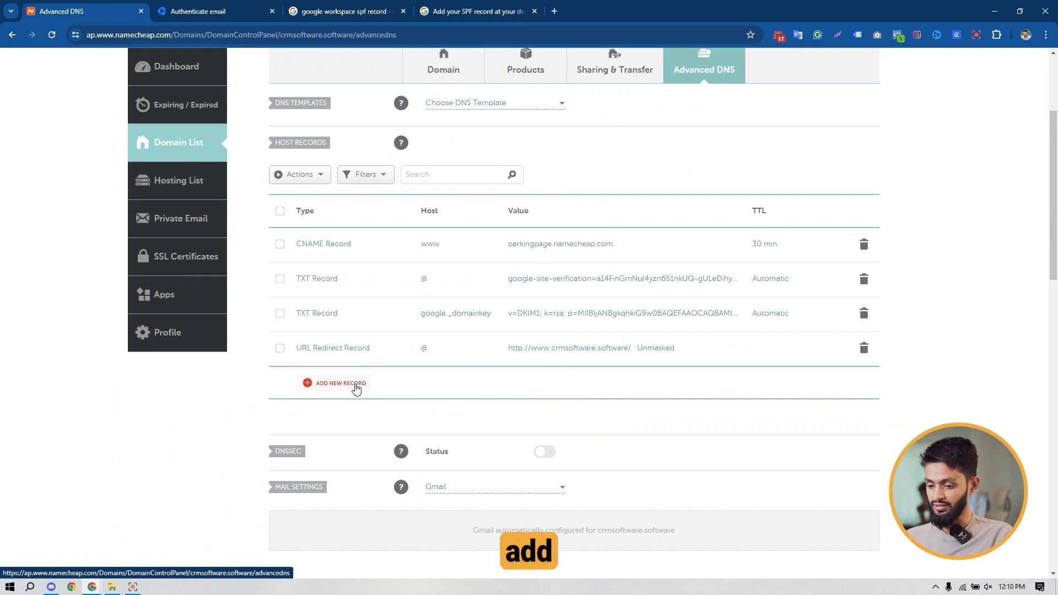
# Add and save a TXT record at host @ with value v=spf1 include:_spf.google.com ~all
pyautogui.click(354, 384)
pyautogui.scroll(-3, 356, 388)
pyautogui.scroll(-3, 323, 258)
pyautogui.click(349, 277)
pyautogui.click(440, 207)
pyautogui.click(458, 227)
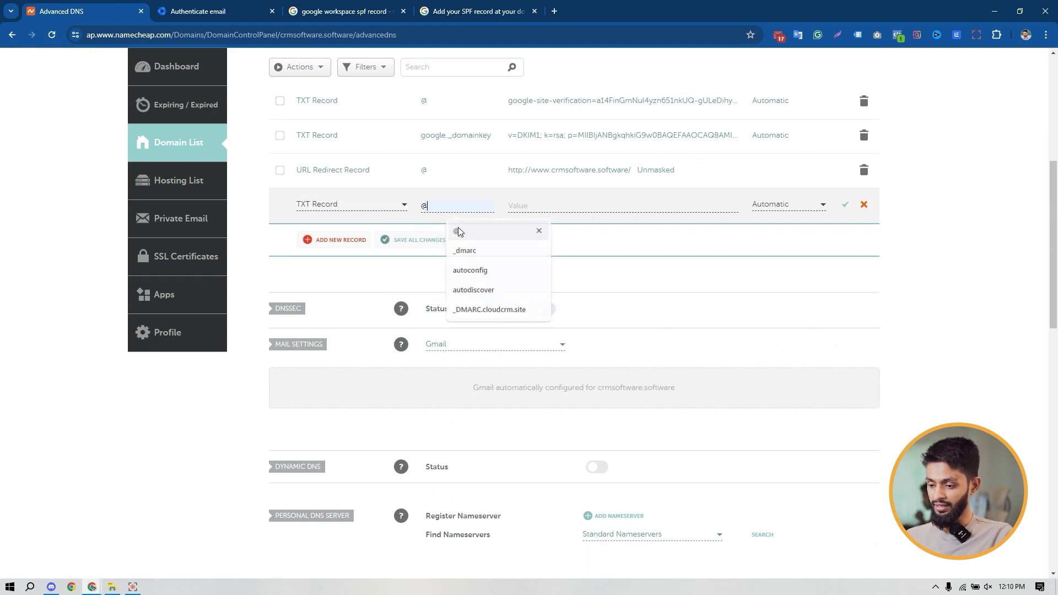
pyautogui.click(532, 208)
pyautogui.hotkey('ctrl', 'v')
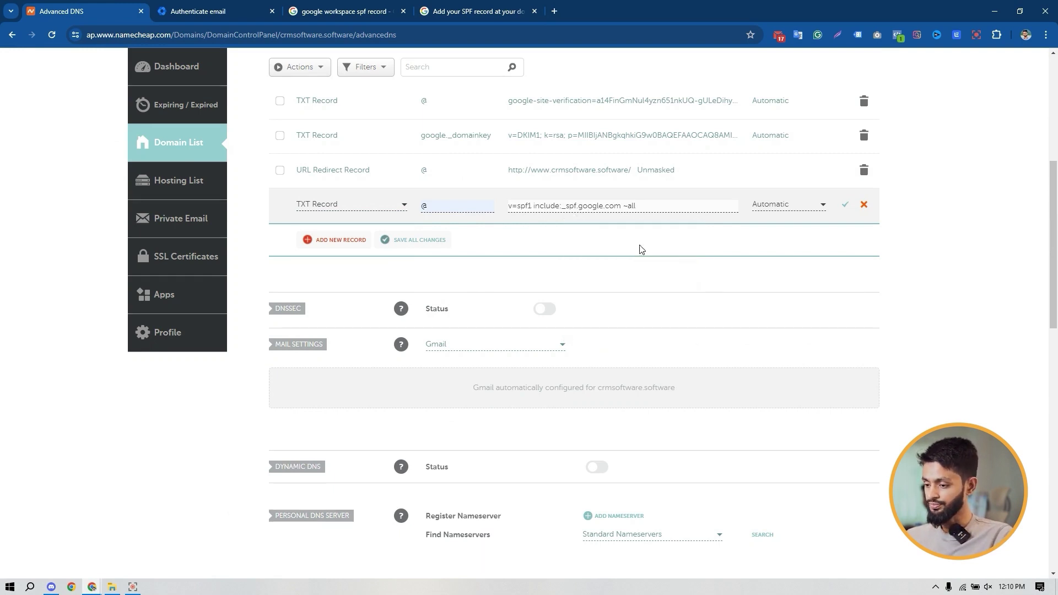
pyautogui.click(428, 244)
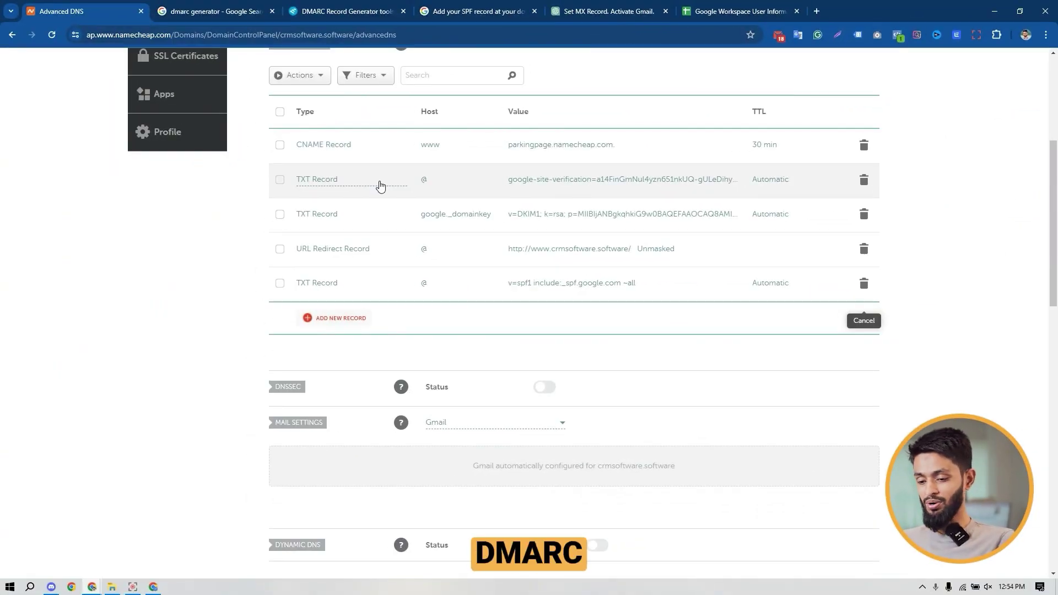
# Scroll the host records table to confirm the DKIM and SPF TXT records are listed
pyautogui.scroll(2, 380, 185)
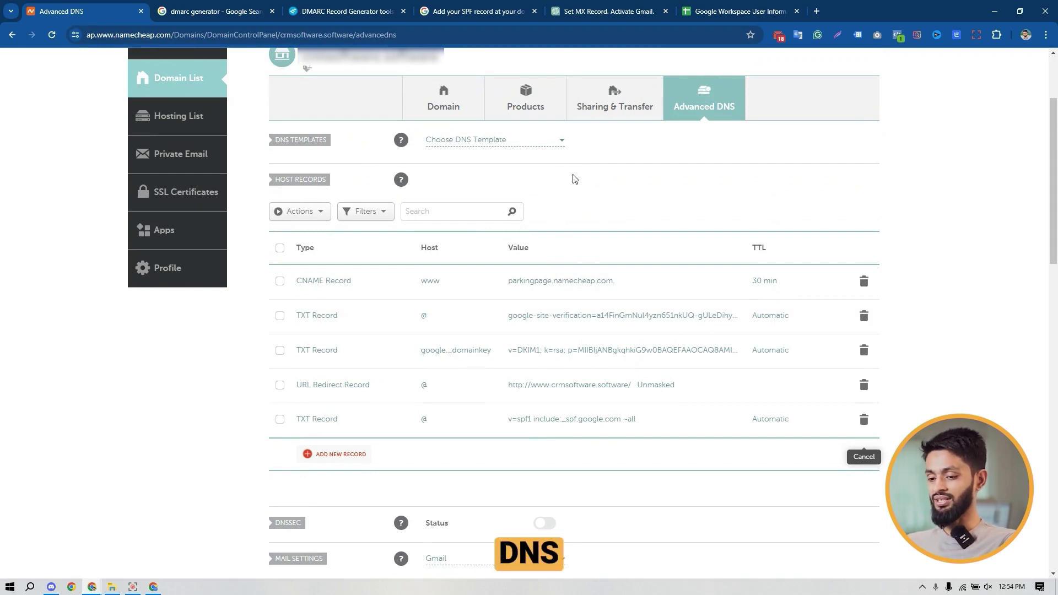
pyautogui.scroll(-1, 599, 158)
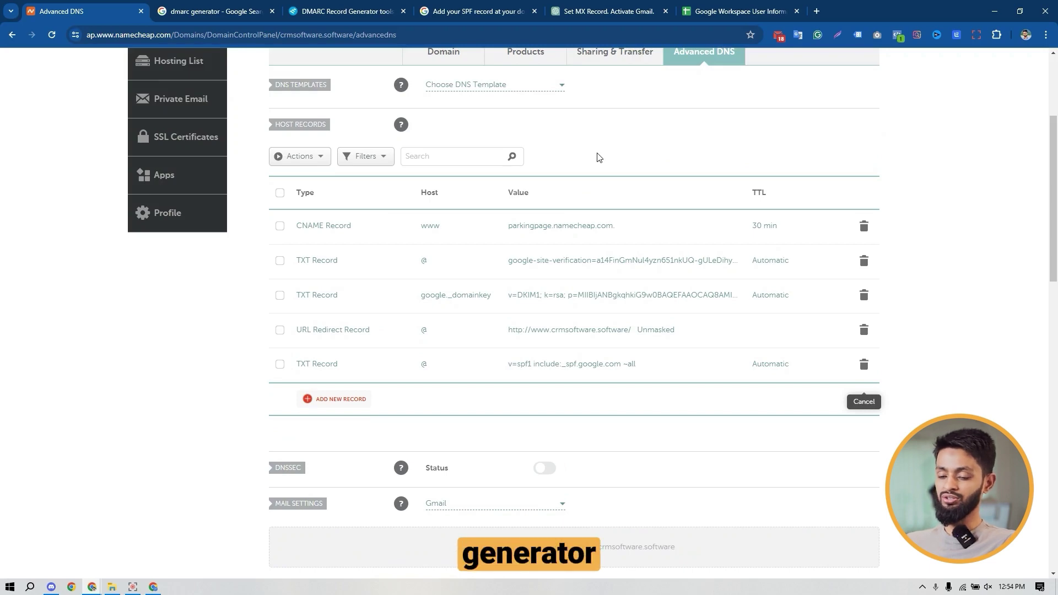
# Copy the host _dmarc.crmsoftware.software from EasyDMARC's generated p=reject DMARC record
pyautogui.click(194, 10)
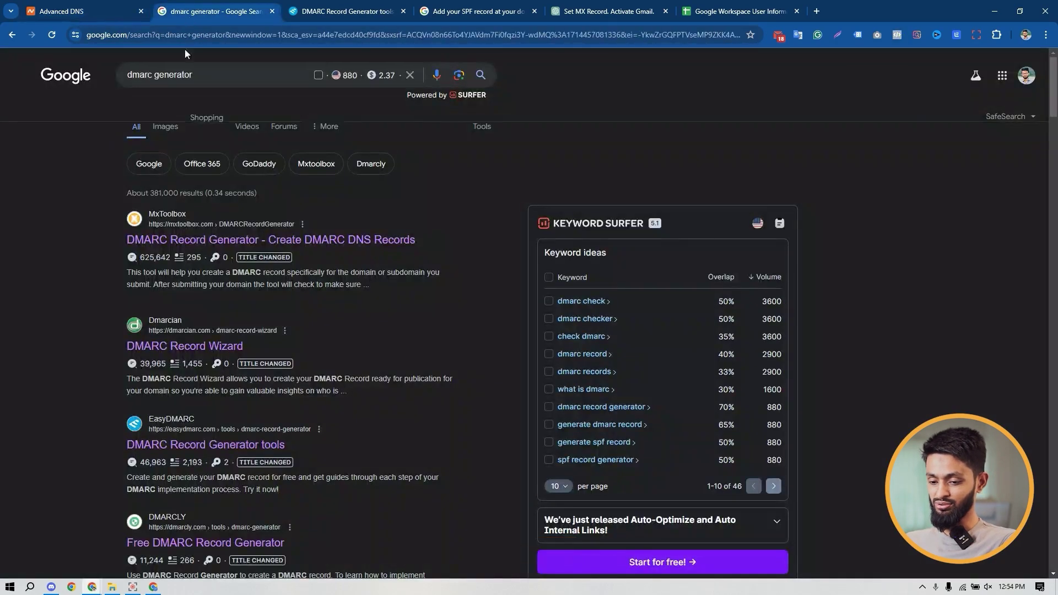
pyautogui.scroll(-3, 413, 325)
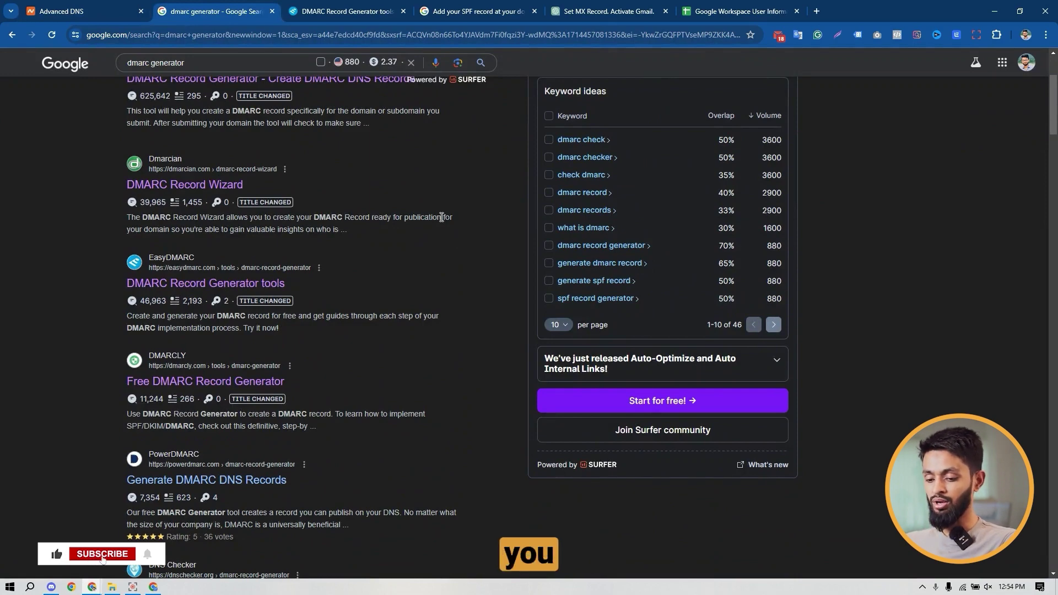
pyautogui.click(361, 6)
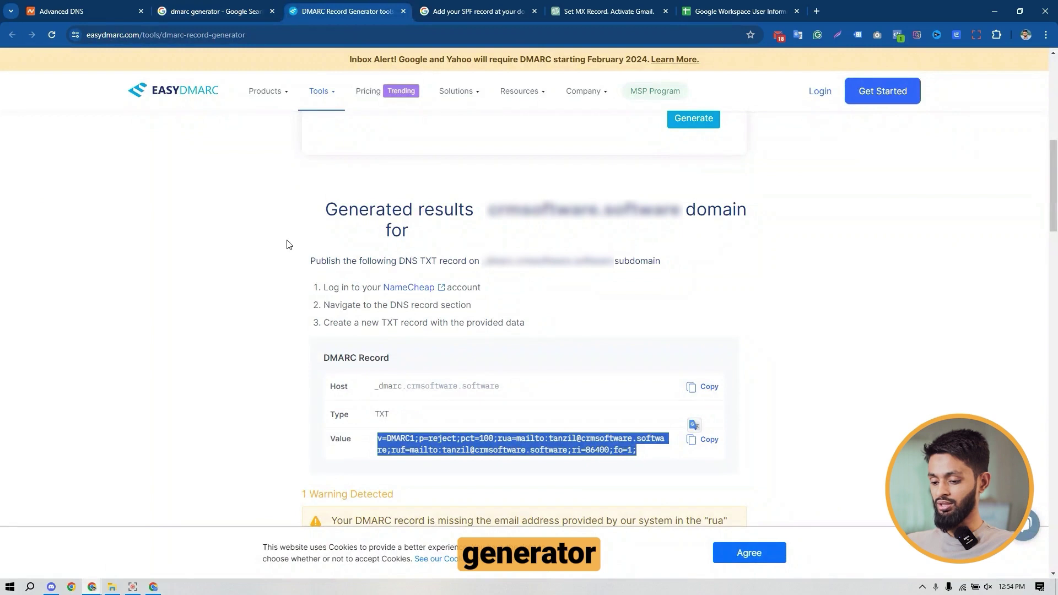
pyautogui.scroll(-1, 290, 245)
pyautogui.scroll(1, 284, 268)
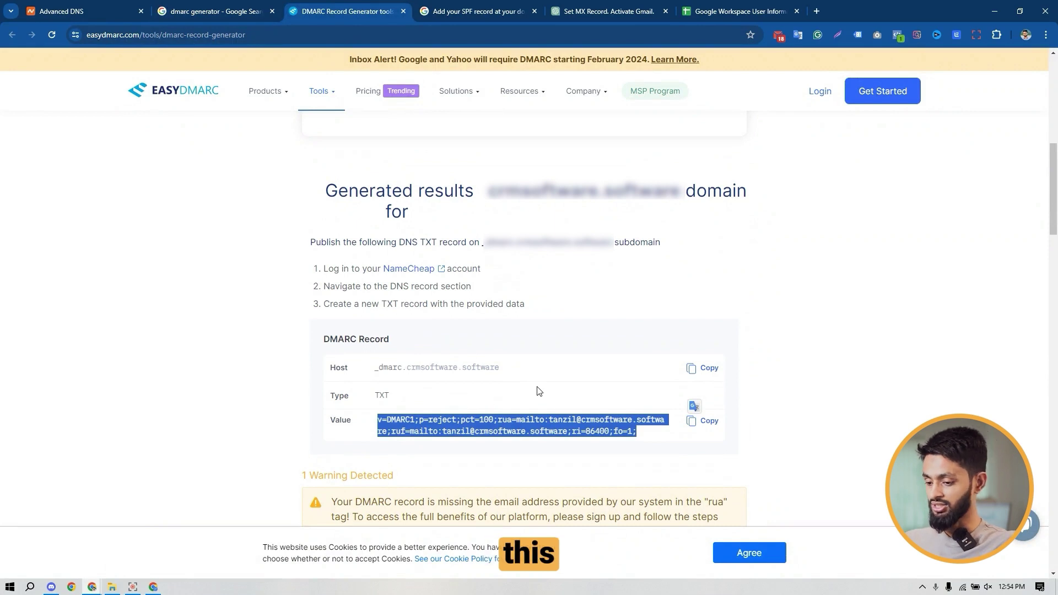
pyautogui.moveTo(500, 368); pyautogui.dragTo(373, 372)
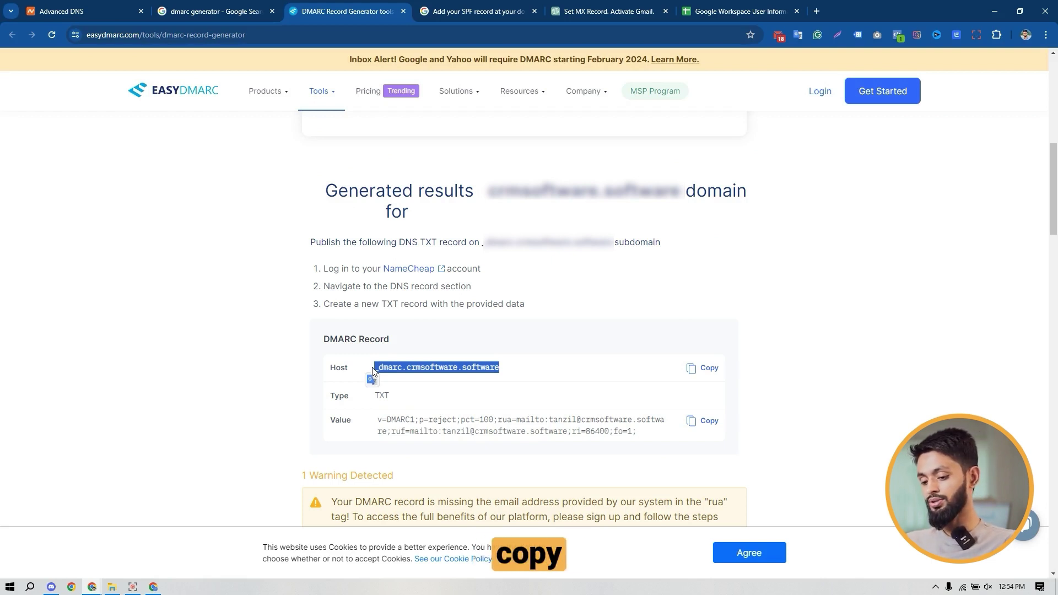
pyautogui.click(114, 6)
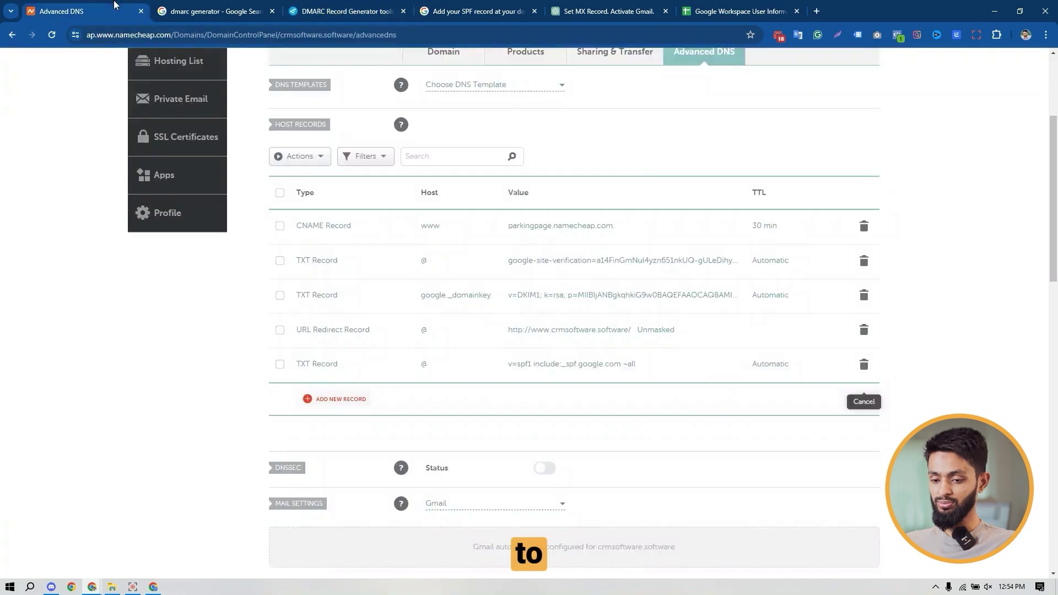
# Add a new TXT host record with _dmarc.crmsoftware.software pasted as its host
pyautogui.scroll(-2, 463, 288)
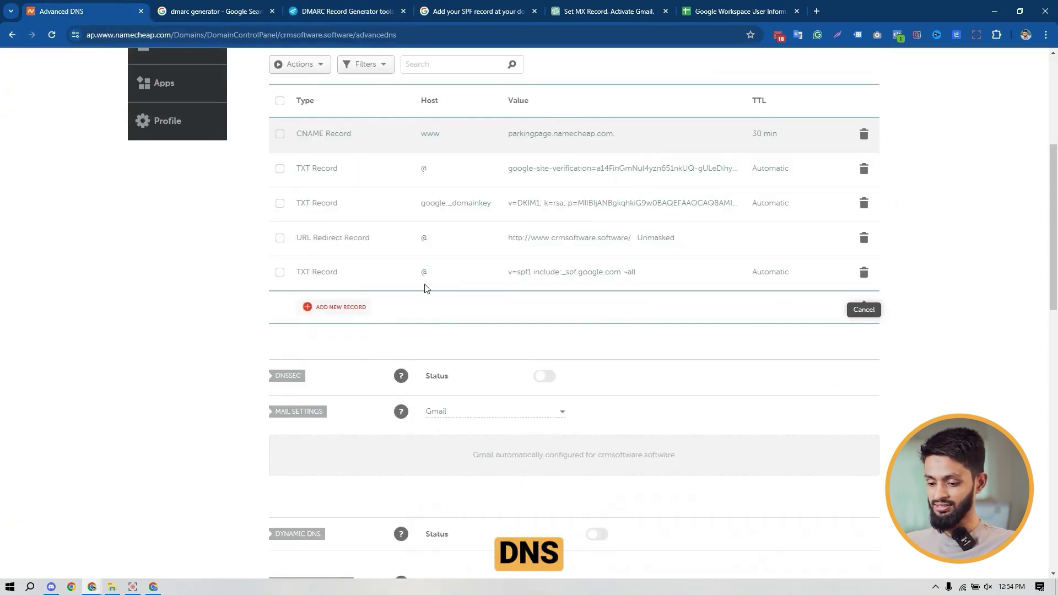
pyautogui.click(345, 289)
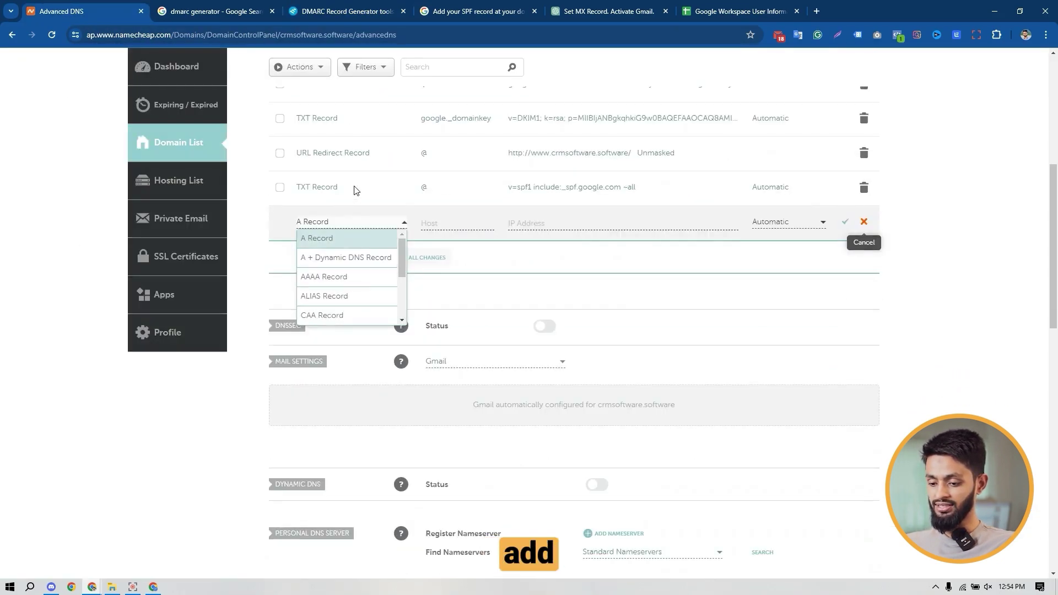
pyautogui.scroll(-2, 347, 282)
pyautogui.click(341, 297)
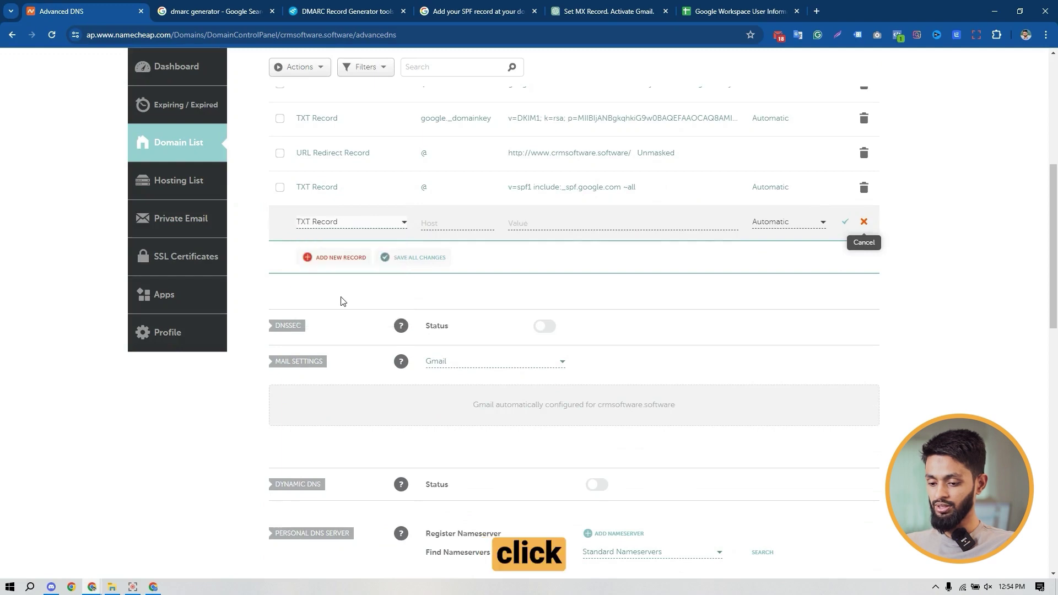
pyautogui.click(442, 225)
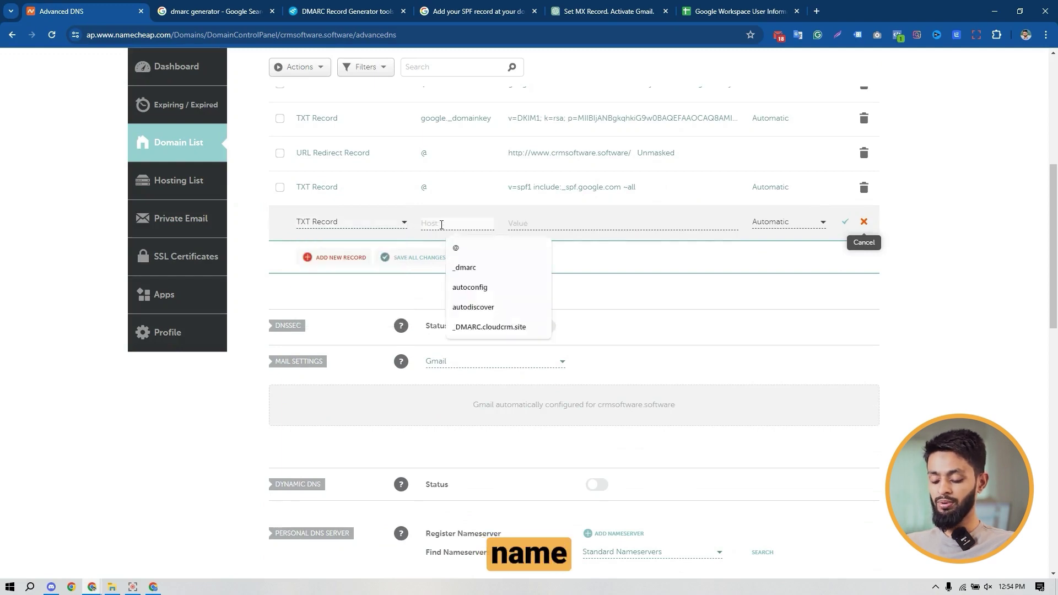
pyautogui.write('crmsoftware.software')
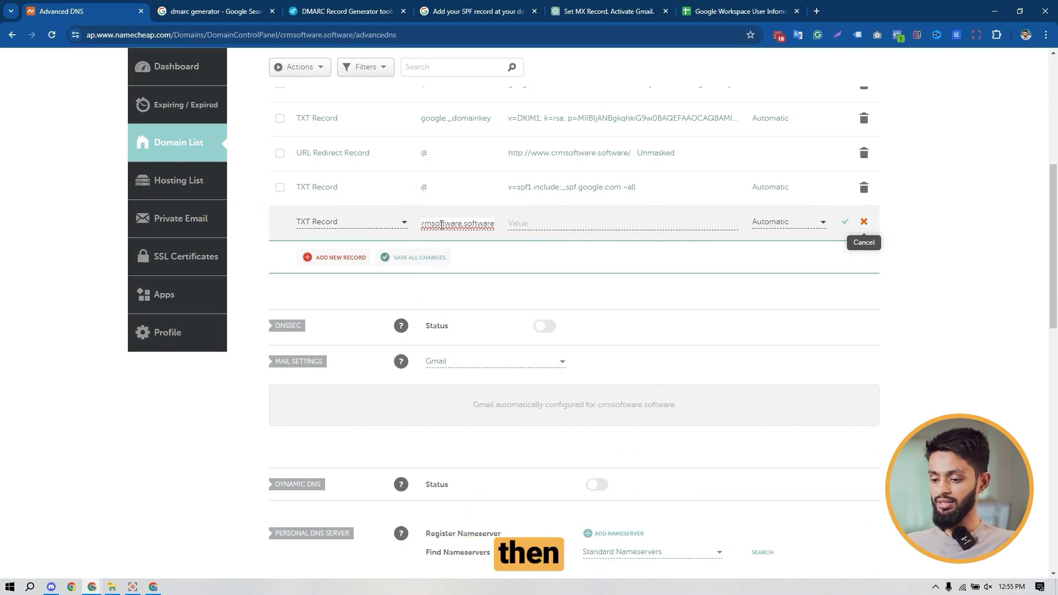
# Paste the generated v=DMARC1;p=reject;pct=100 value into the record and save all changes
pyautogui.click(338, 9)
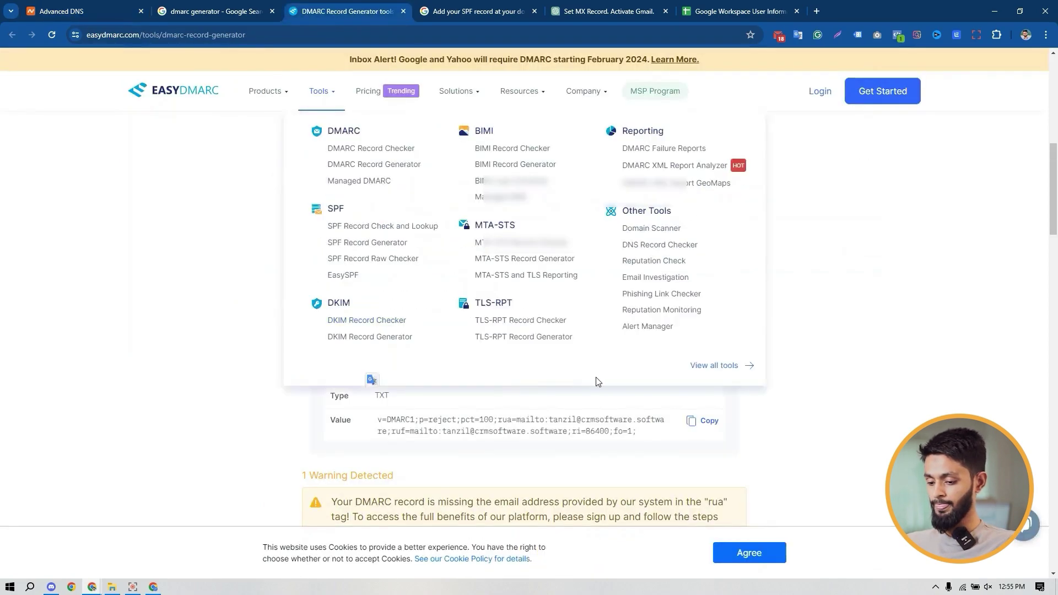
pyautogui.click(691, 426)
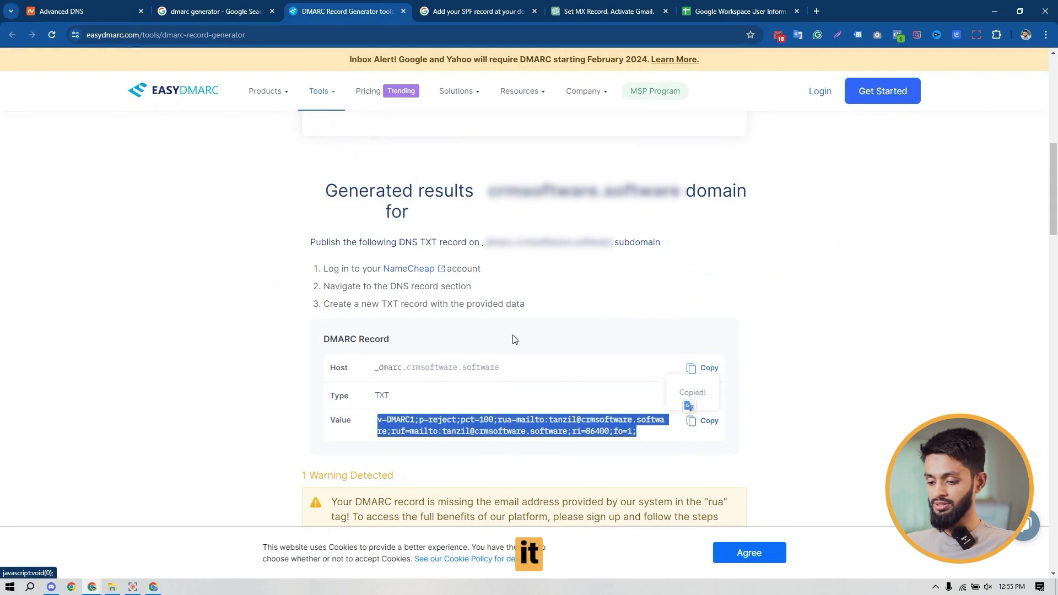
pyautogui.click(126, 6)
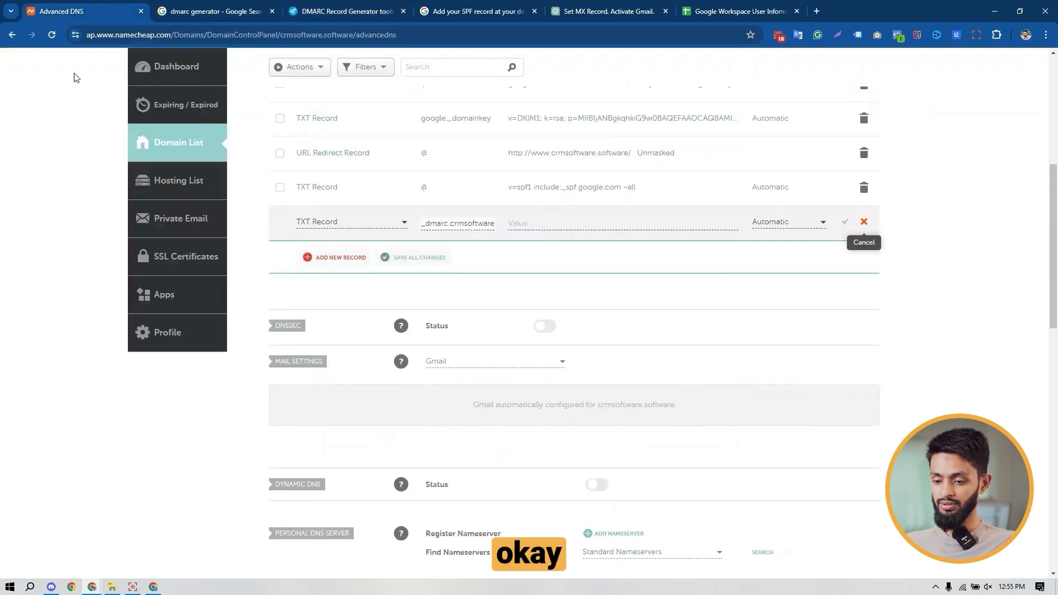
pyautogui.click(554, 224)
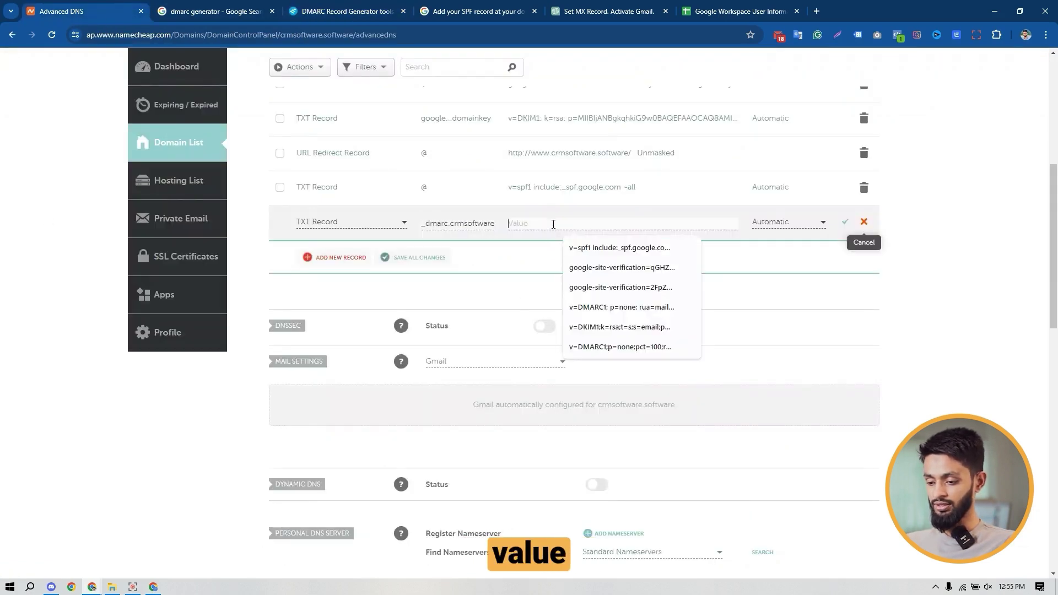
pyautogui.hotkey('ctrl', 'v')
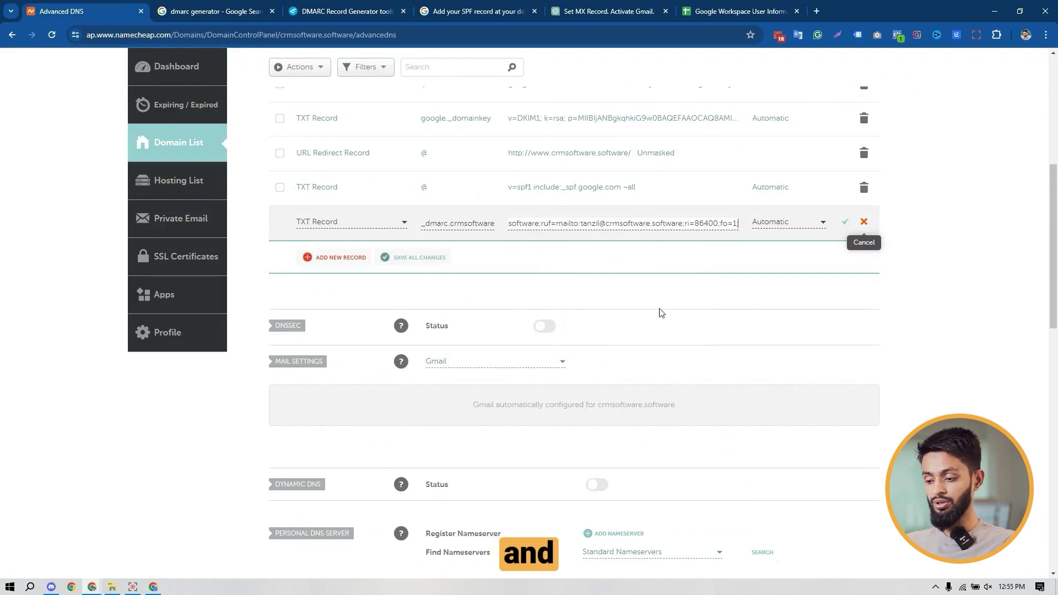
pyautogui.click(405, 259)
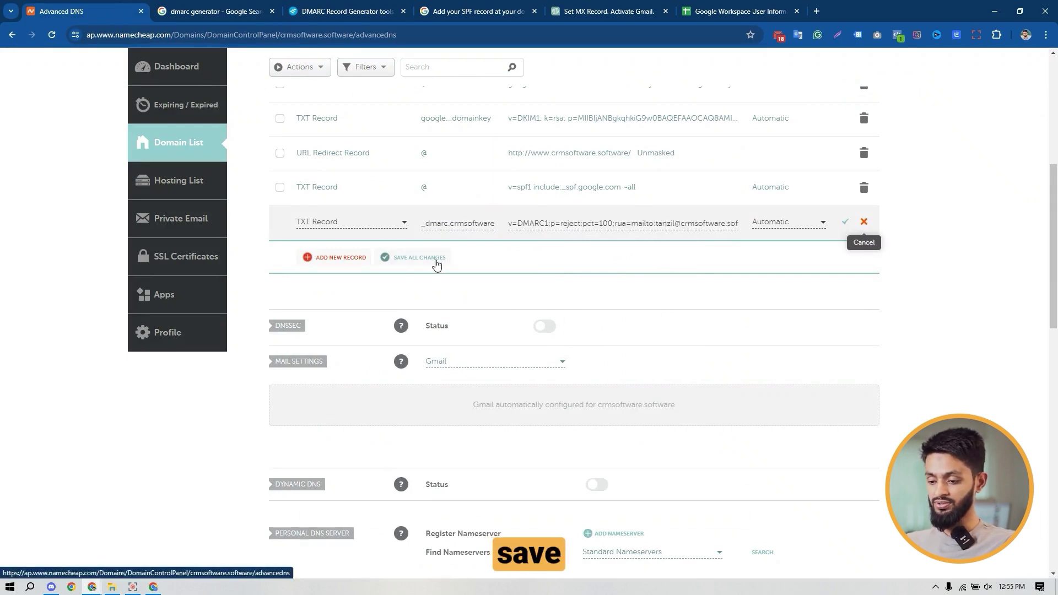